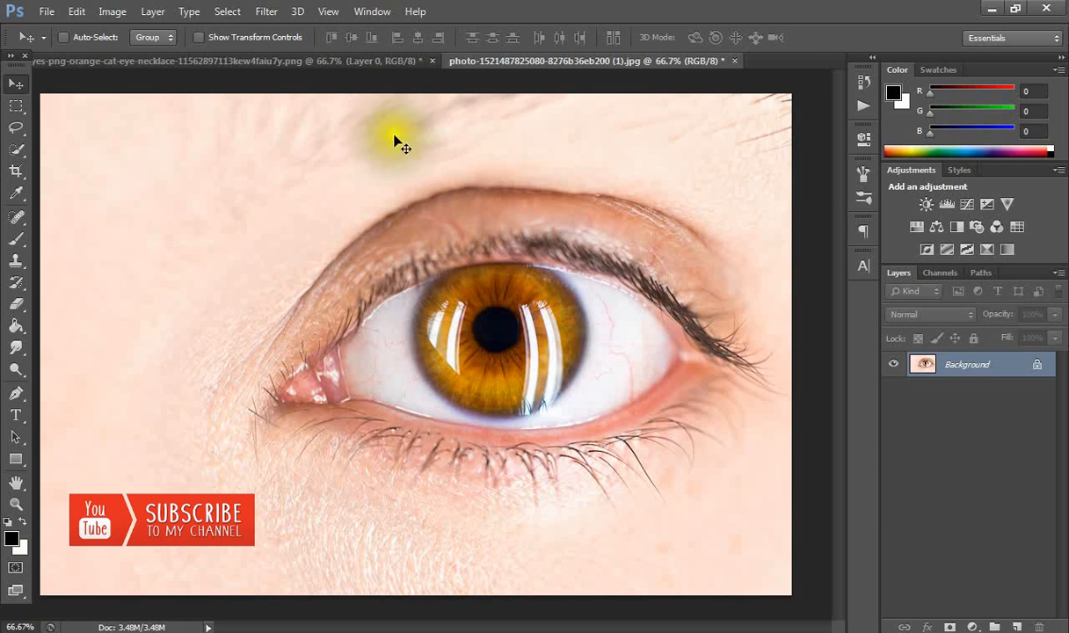
Bring the orange cat-eye image into the human eye photo as a new layer covering the eye.
left_click(354, 65)
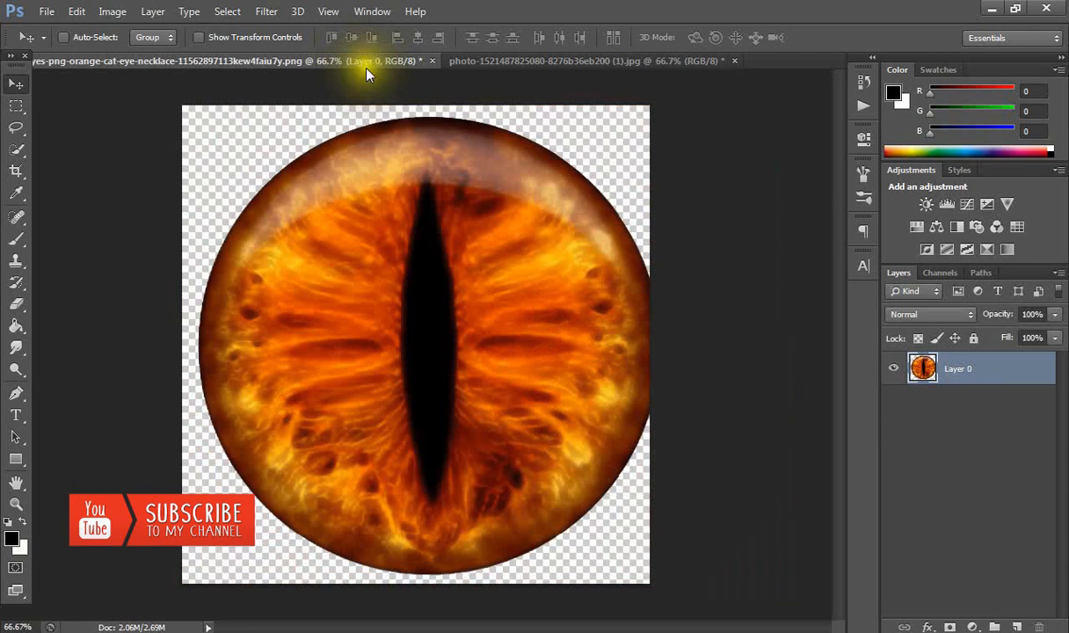
left_click_drag(376, 188, 391, 185)
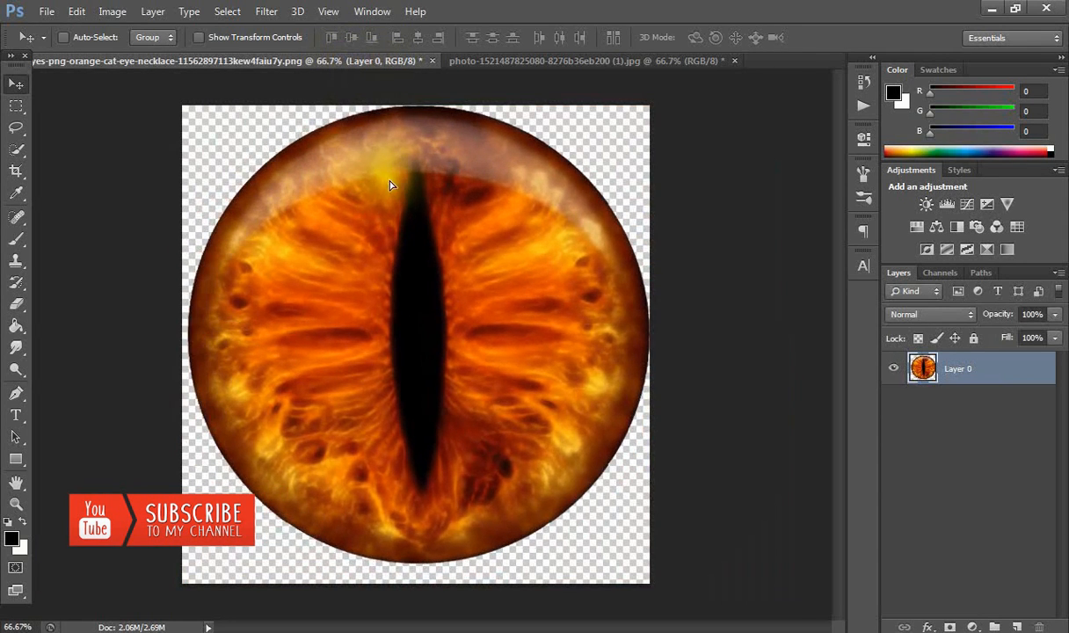
left_click(479, 63)
left_click(334, 60)
left_click_drag(399, 181, 454, 257)
left_click_drag(431, 301, 446, 232)
Free-transform the cat-eye layer to 38.03% width and 35.44% height and position it over the natural iris.
left_click(74, 14)
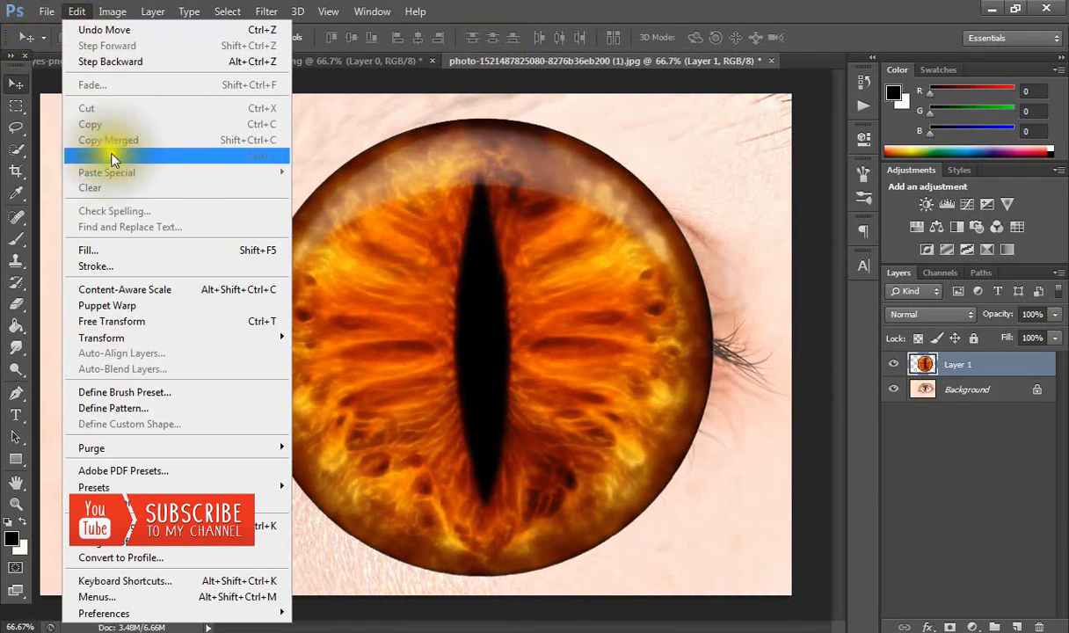
left_click(188, 329)
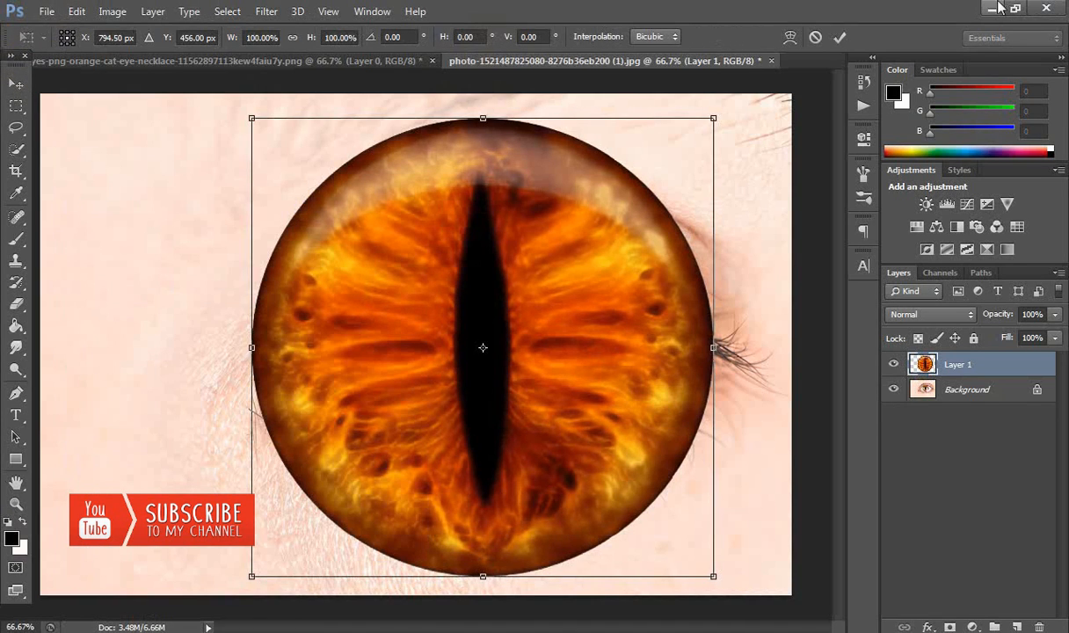
left_click_drag(254, 120, 448, 286)
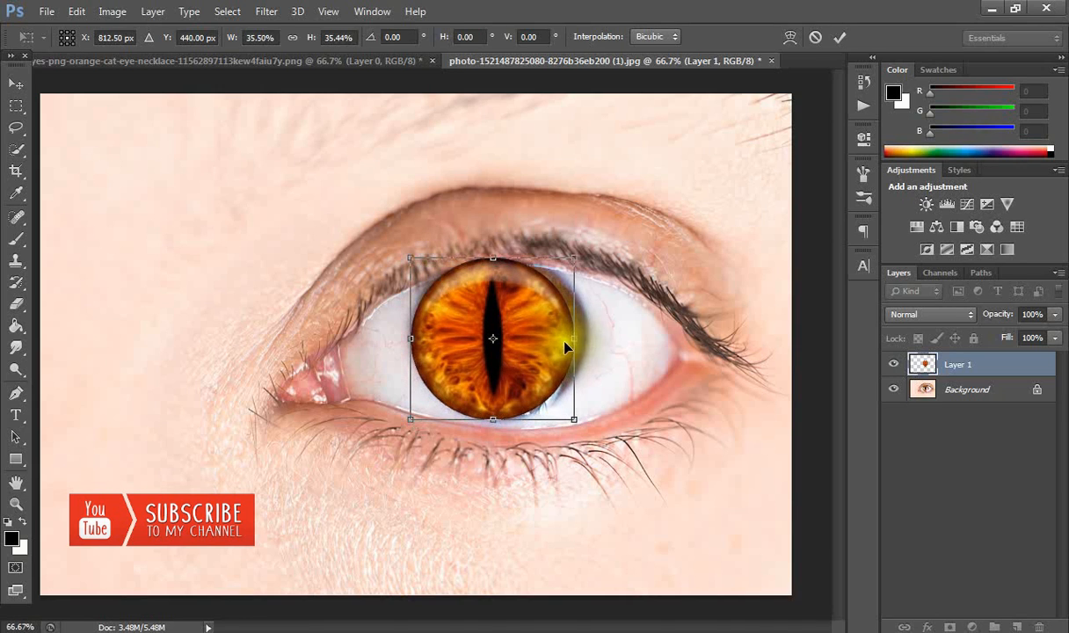
left_click_drag(570, 339, 582, 339)
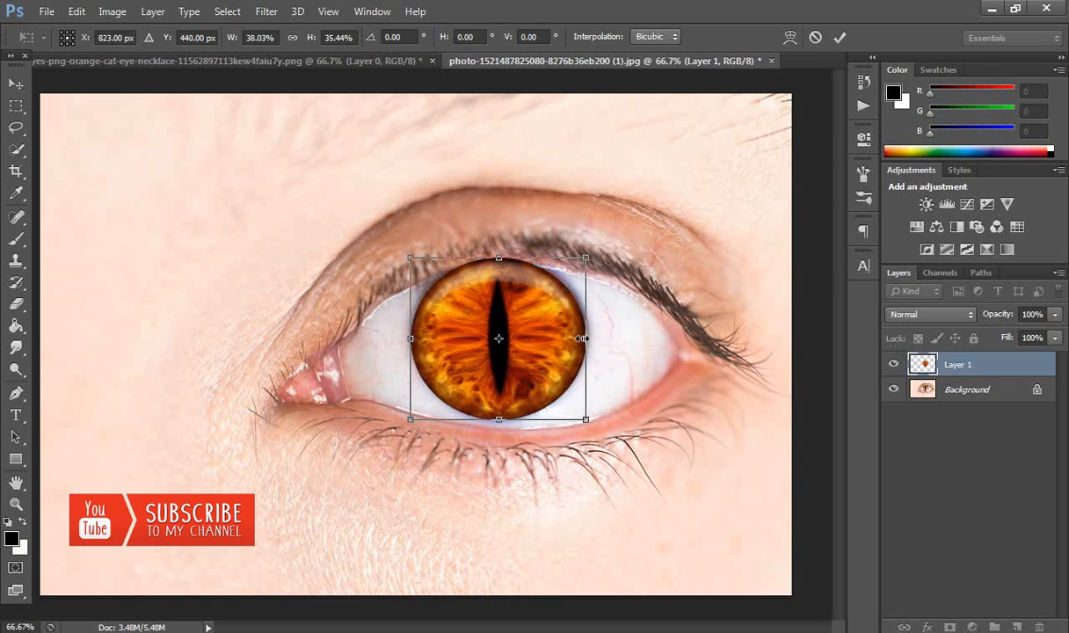
key("Return")
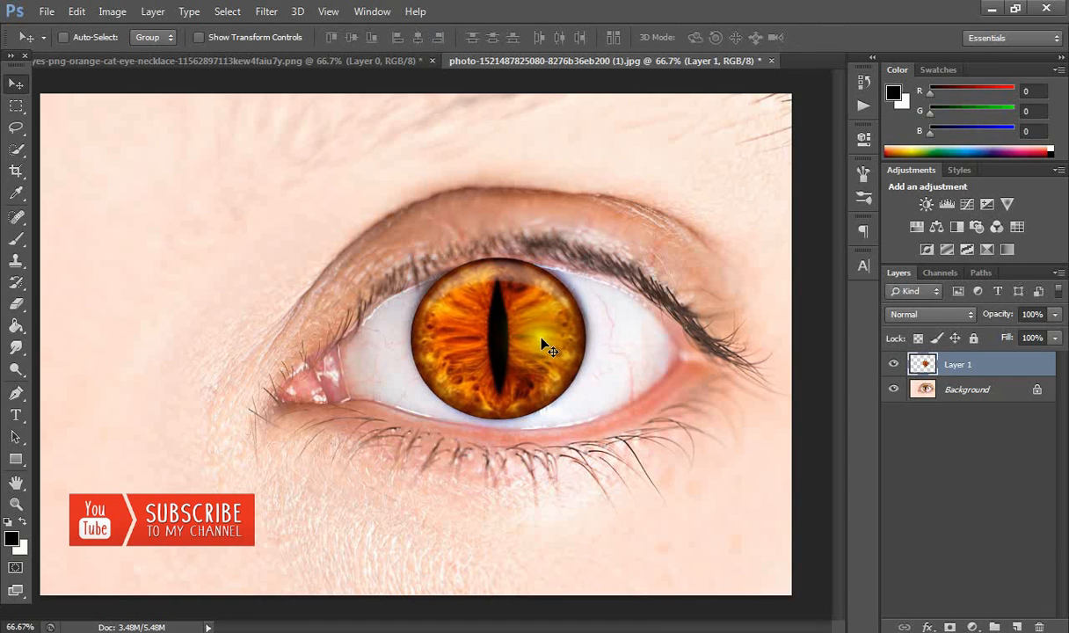
left_click_drag(545, 349, 548, 343)
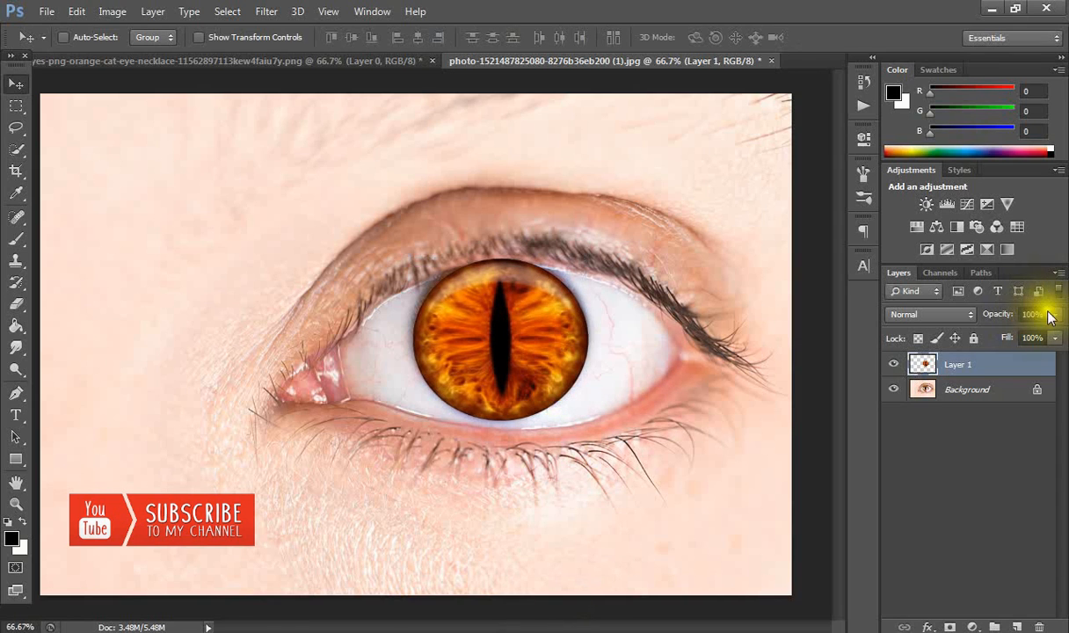
Lower the cat-eye layer's opacity to 68% and erase its upper edge along the eyelid with a soft 88 px Eraser.
left_click_drag(1031, 339, 1027, 334)
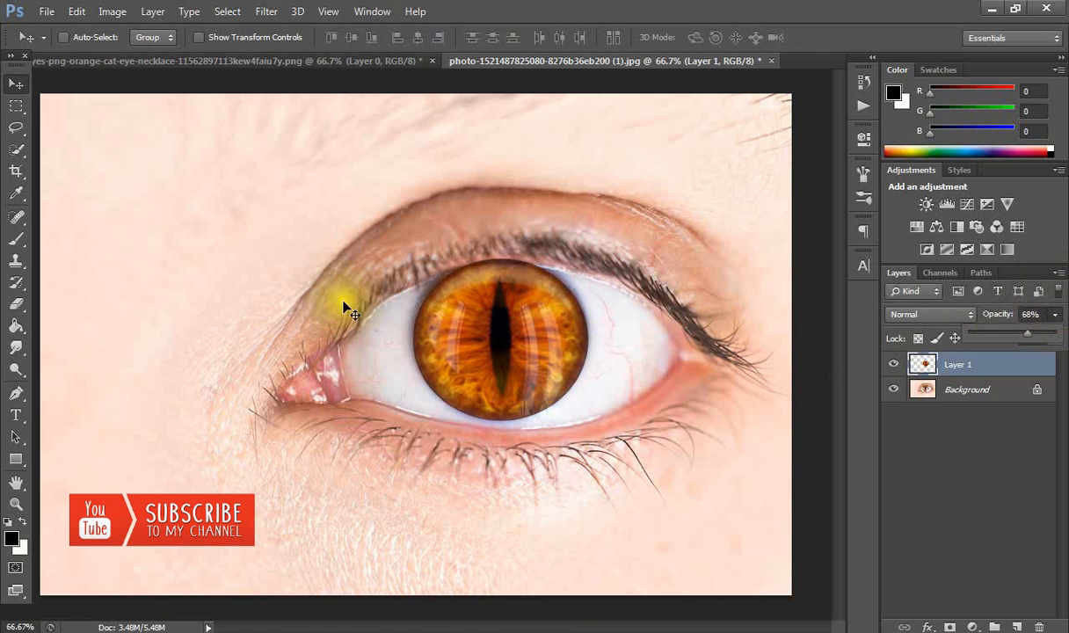
left_click(16, 300)
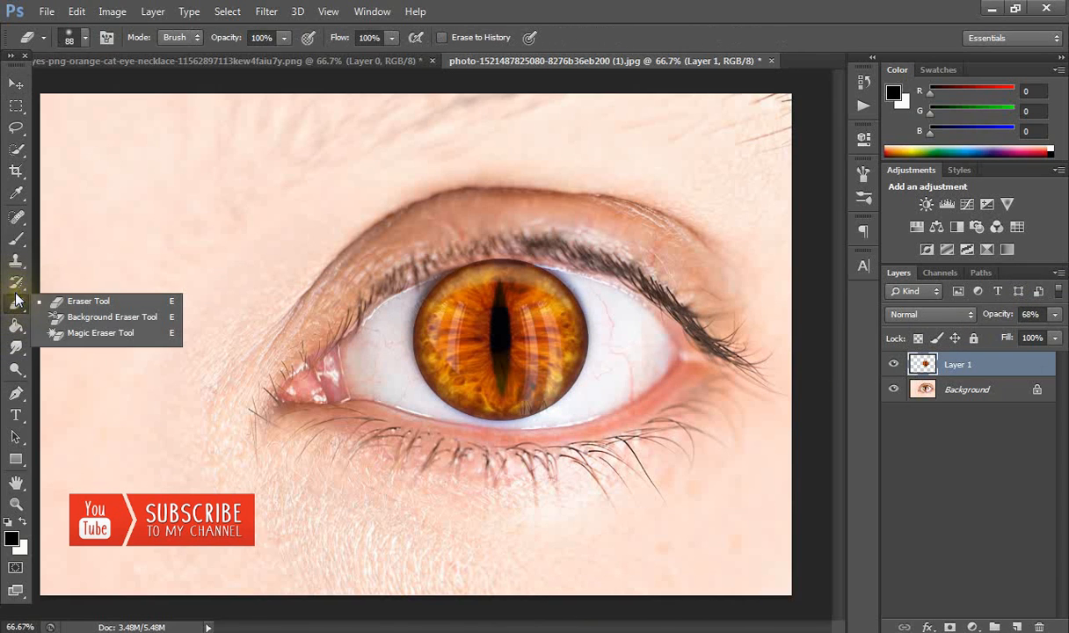
left_click(88, 301)
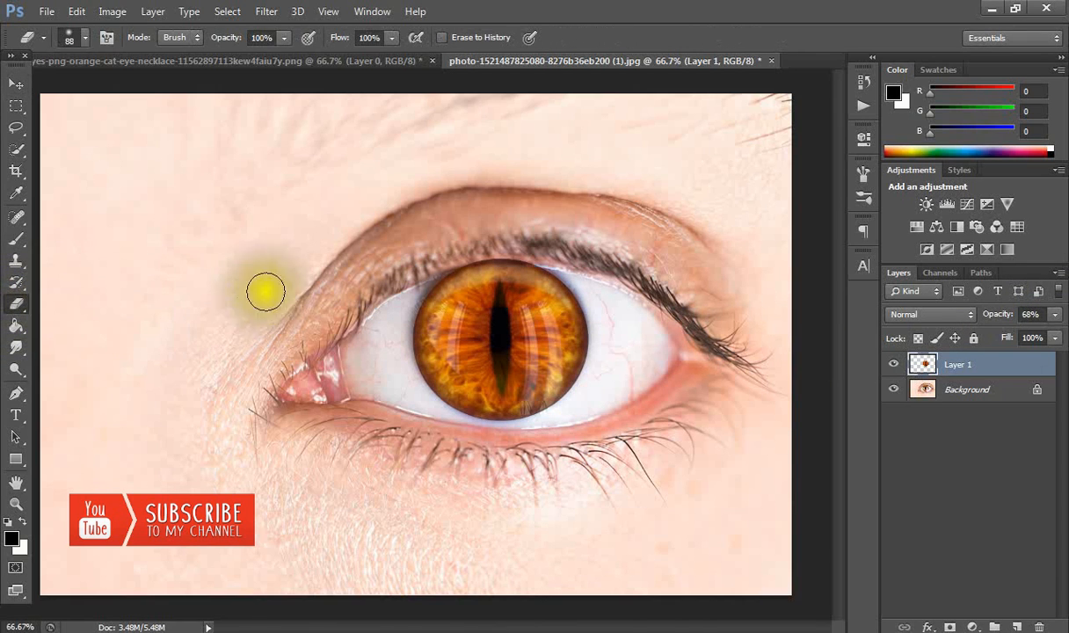
right_click(389, 289)
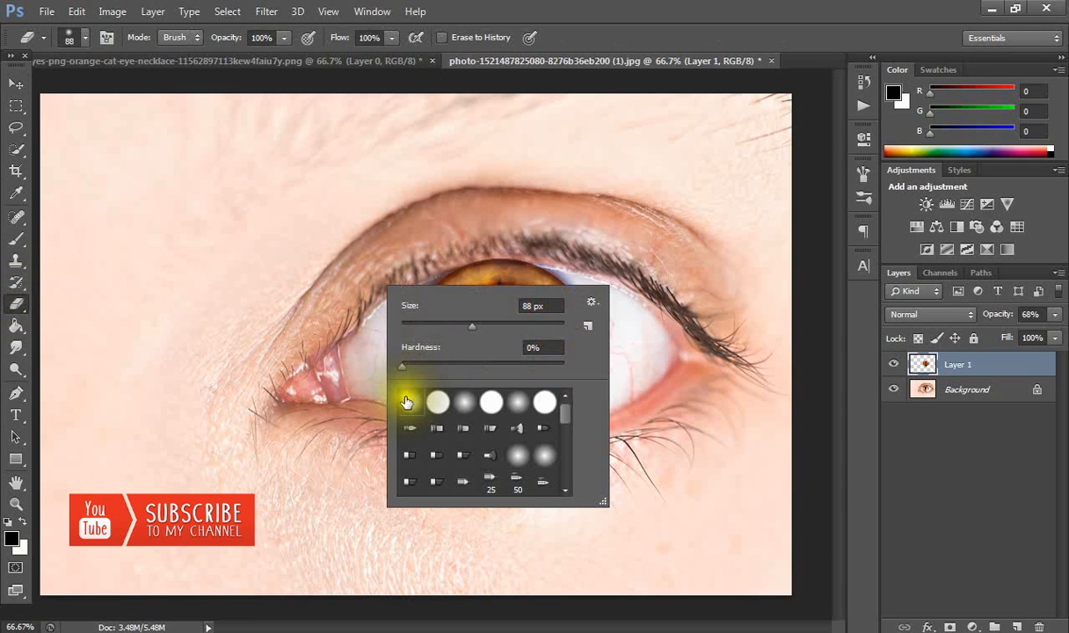
left_click(522, 4)
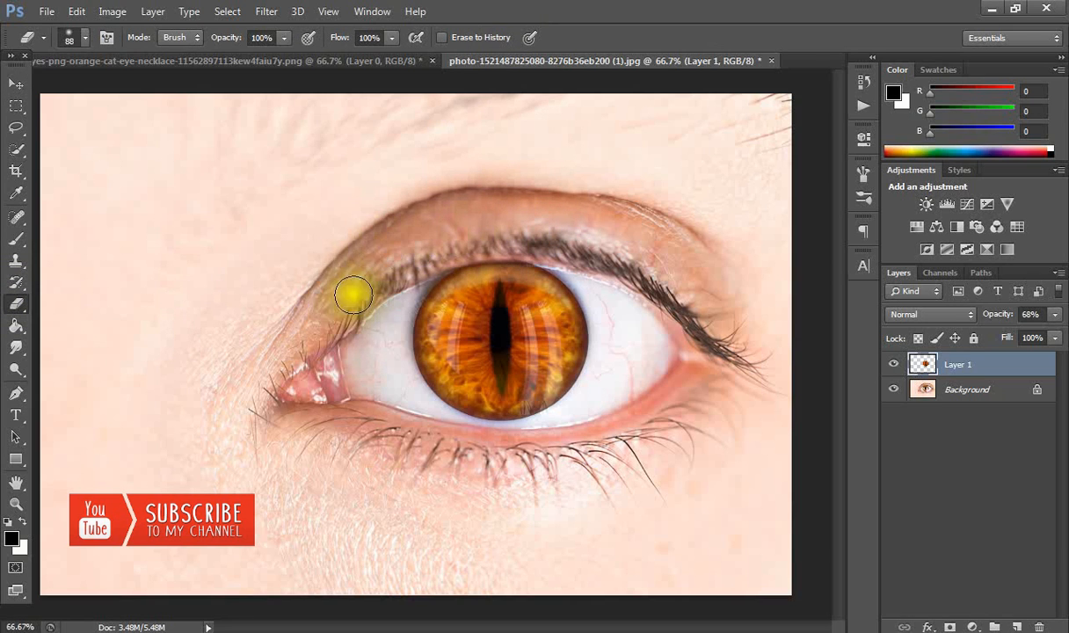
Restore the cat-eye layer's opacity to 100% and set its blend mode to Hard Light.
left_click(1058, 314)
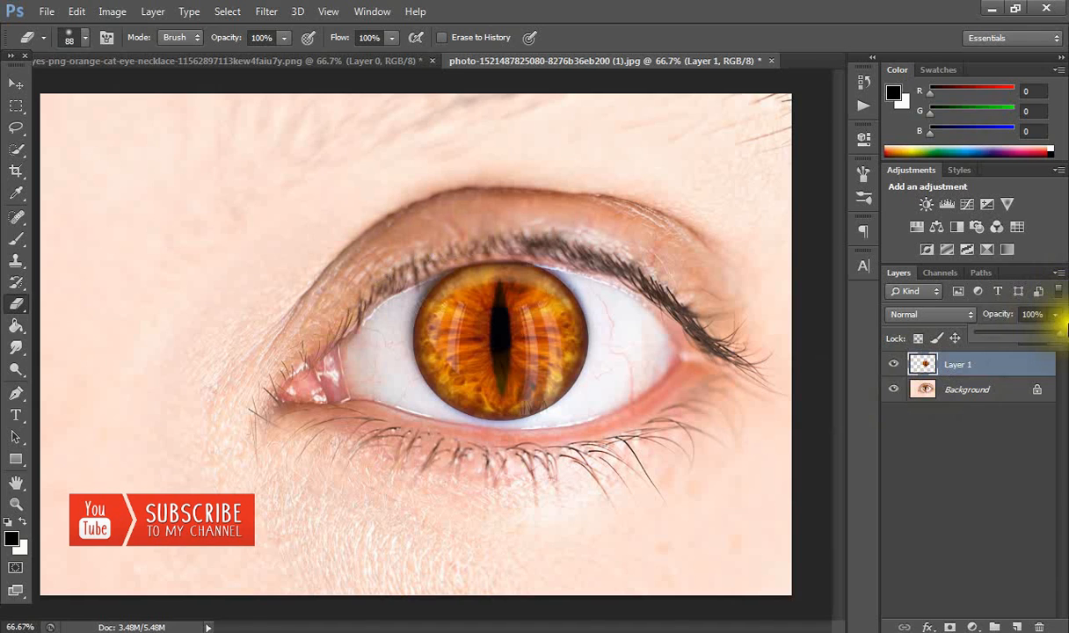
left_click_drag(1039, 338, 1060, 335)
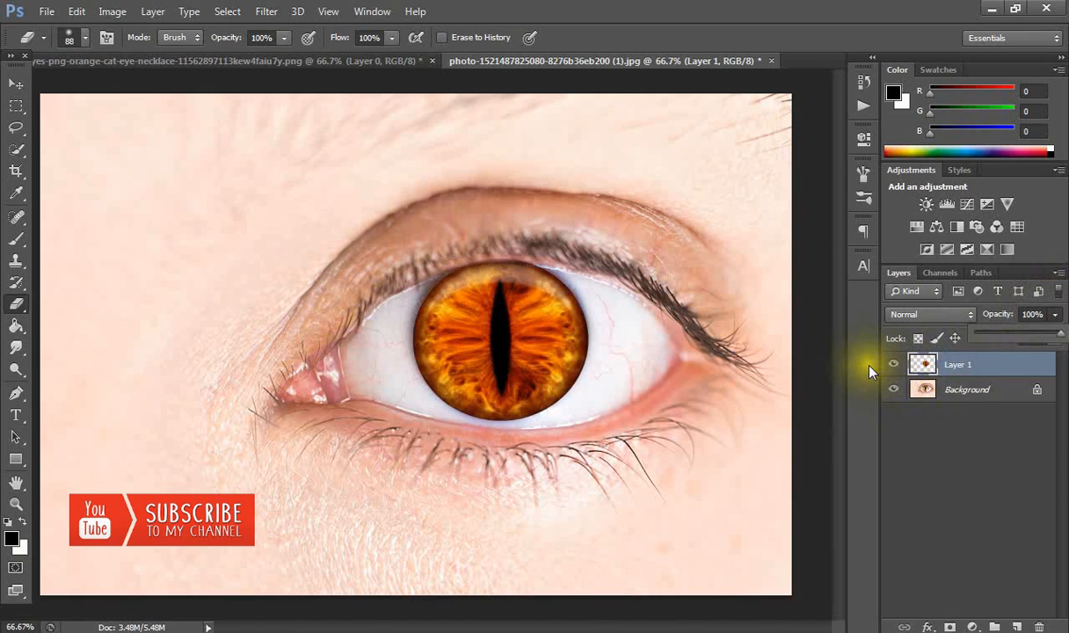
left_click(906, 314)
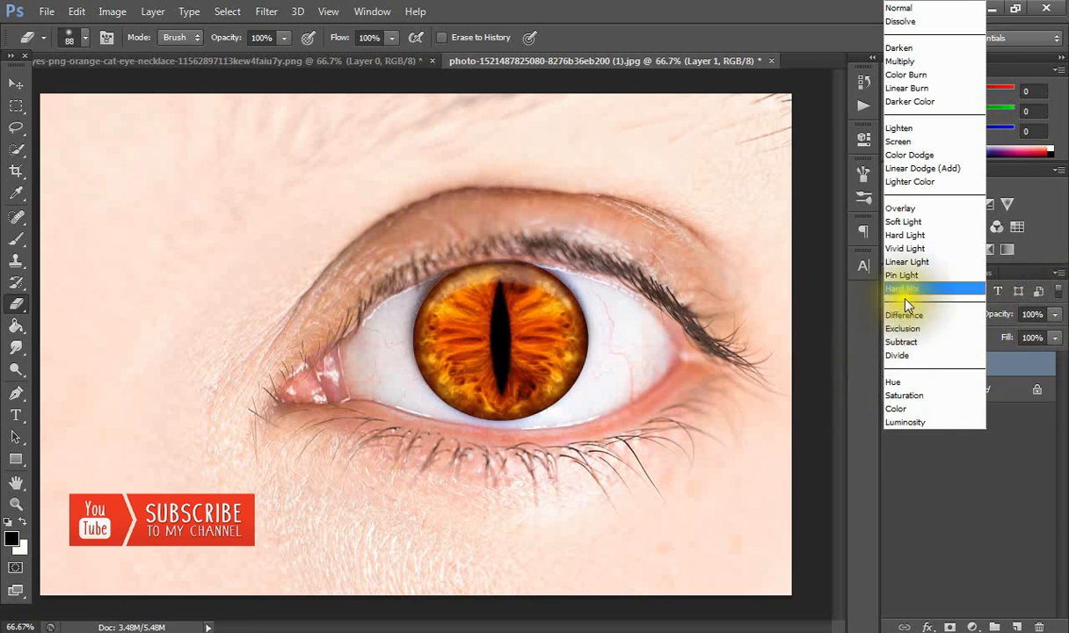
left_click(923, 233)
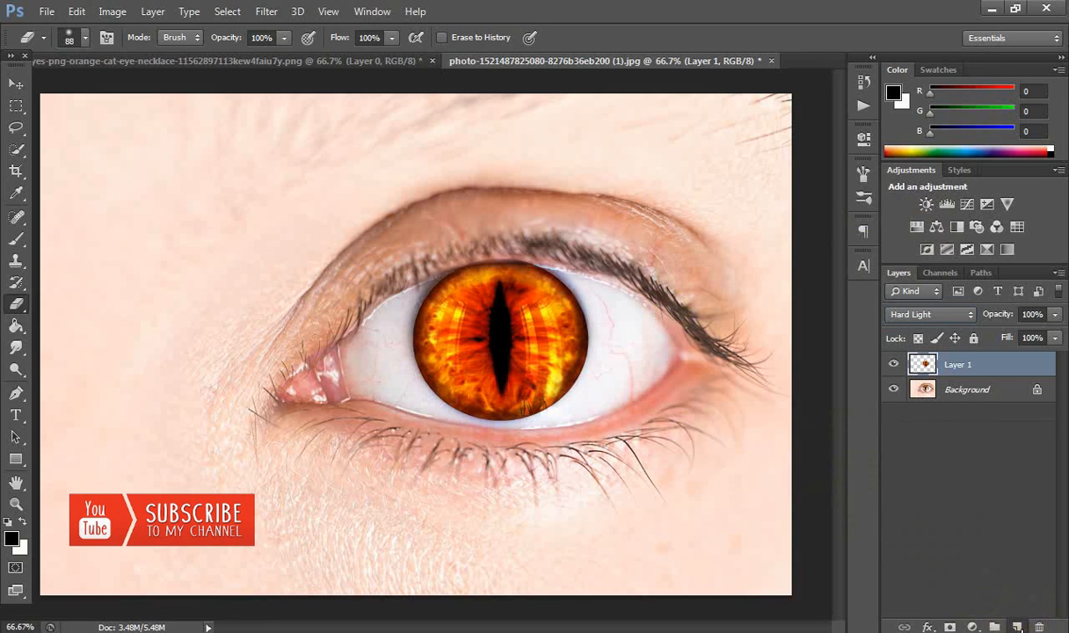
Add a new layer in Color blend mode and clip it to the cat-eye layer.
left_click(1017, 627)
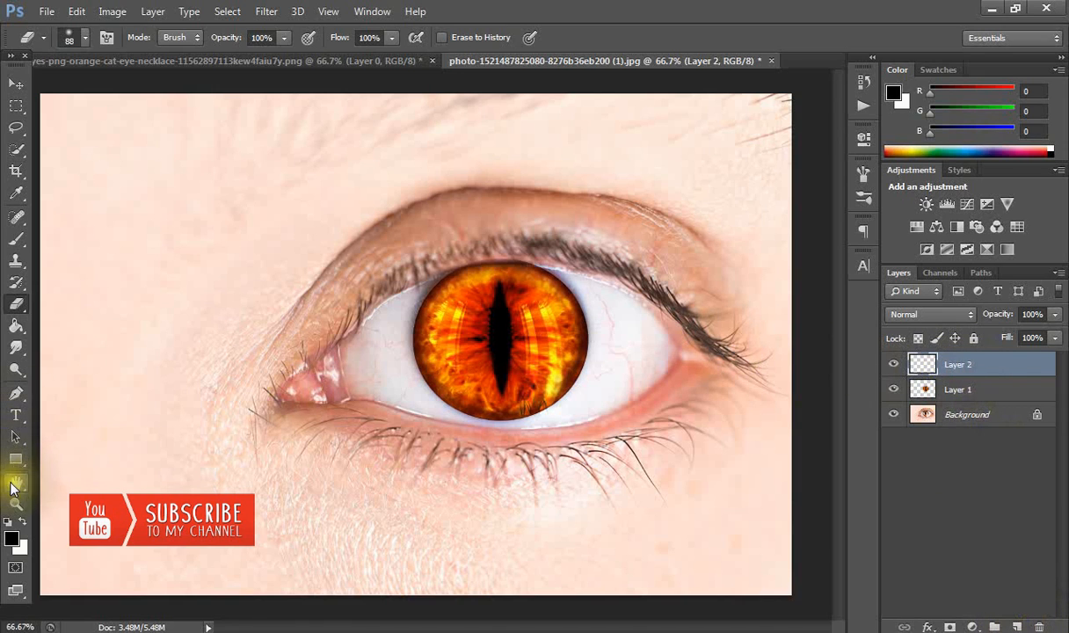
left_click(911, 318)
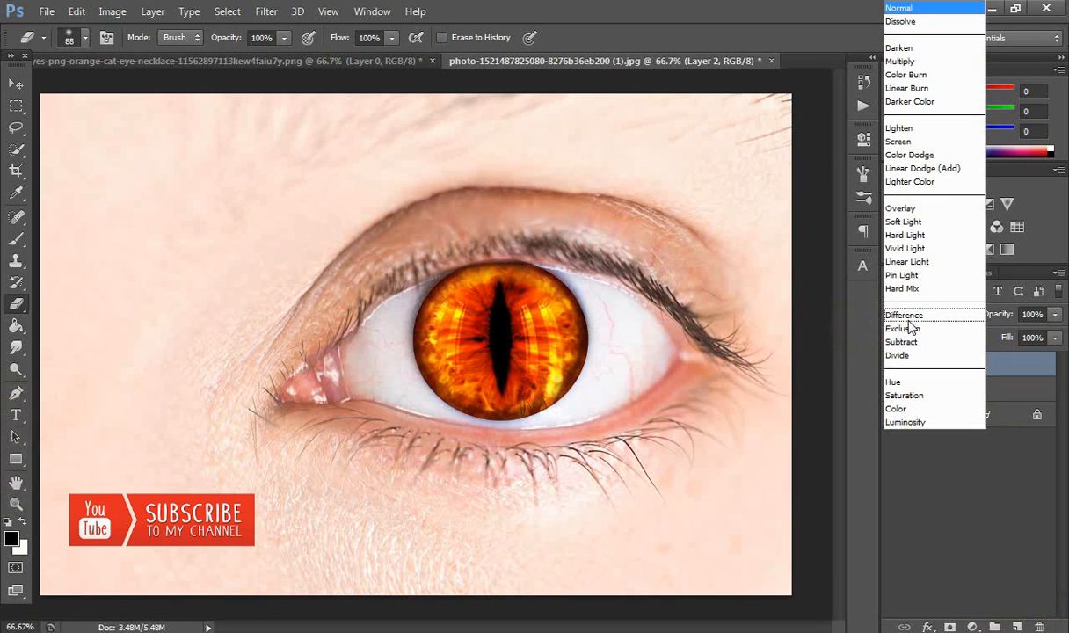
left_click(915, 410)
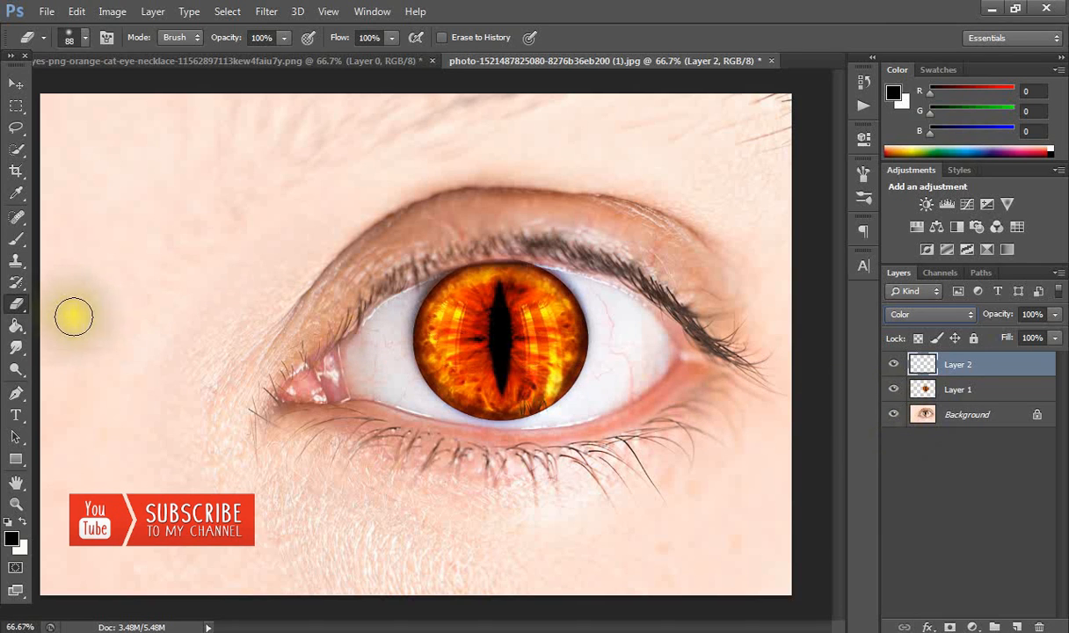
right_click(988, 362)
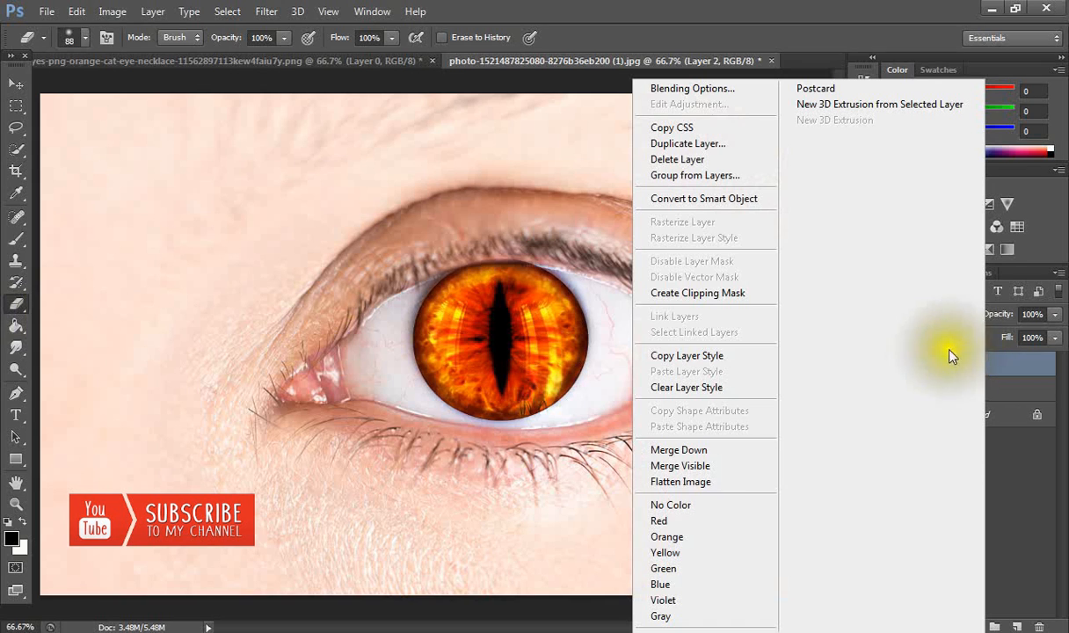
left_click(740, 293)
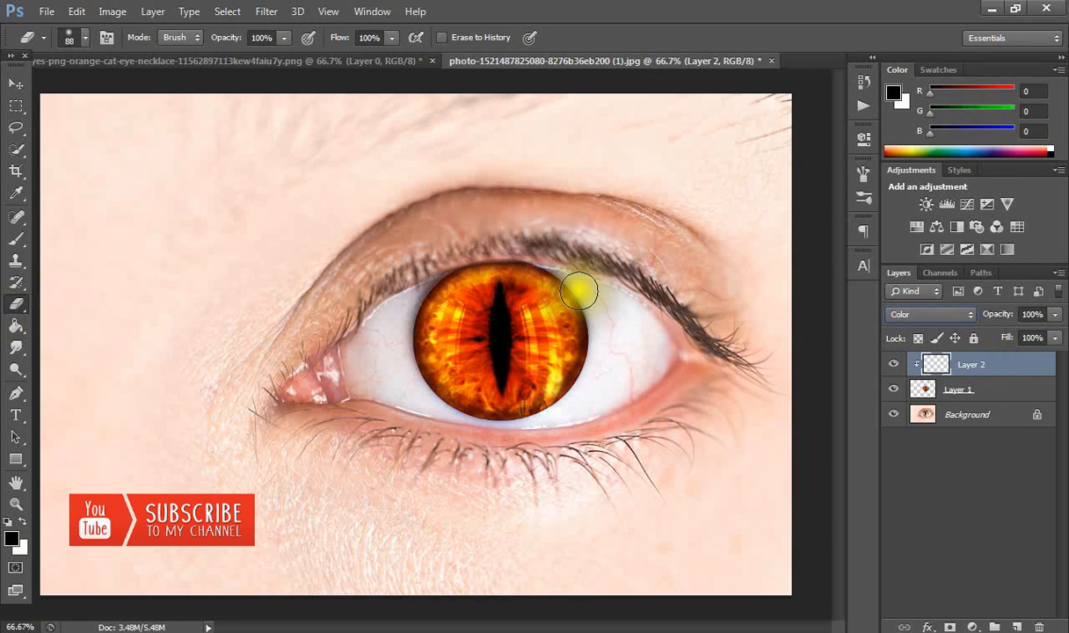
Paint the whole iris green (72ff00) on the clipped Color layer with a soft 267 px Brush at 0% hardness.
left_click(17, 240)
right_click(16, 235)
left_click(61, 232)
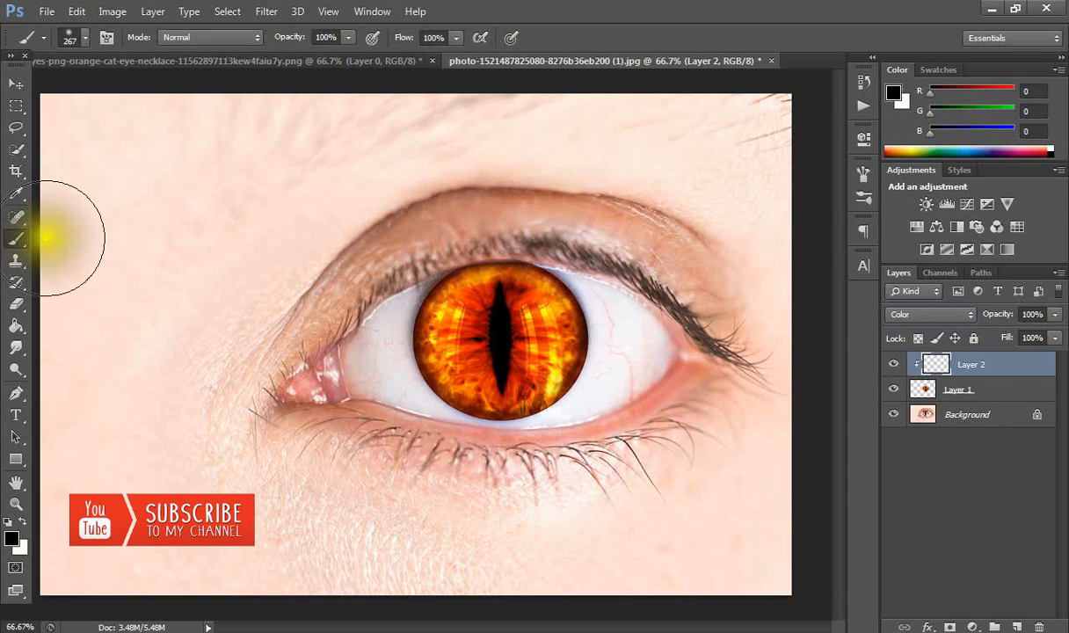
right_click(350, 280)
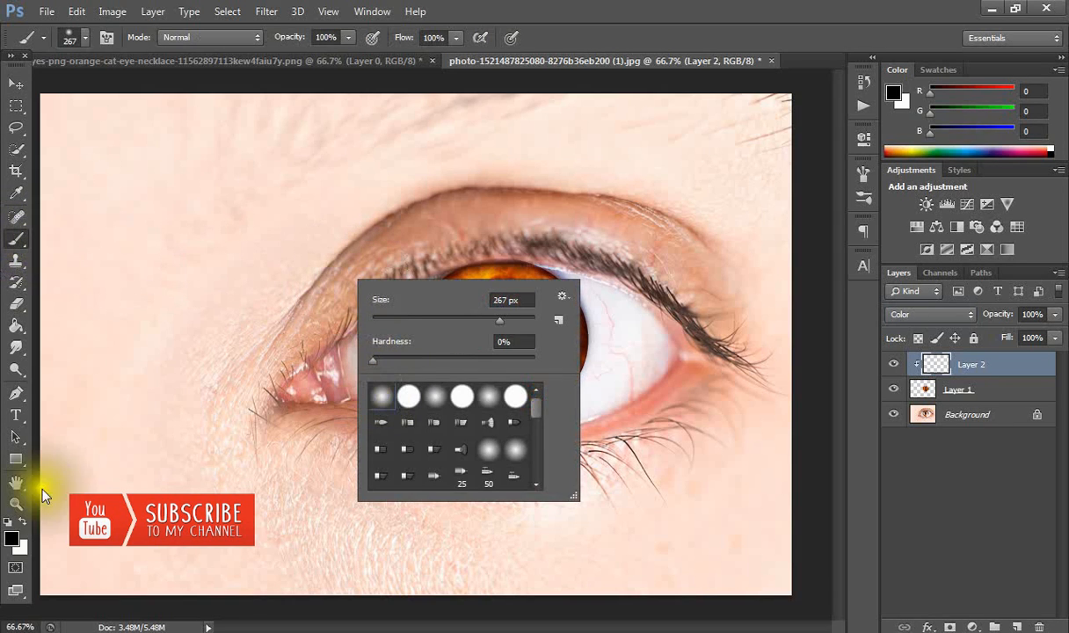
left_click(12, 542)
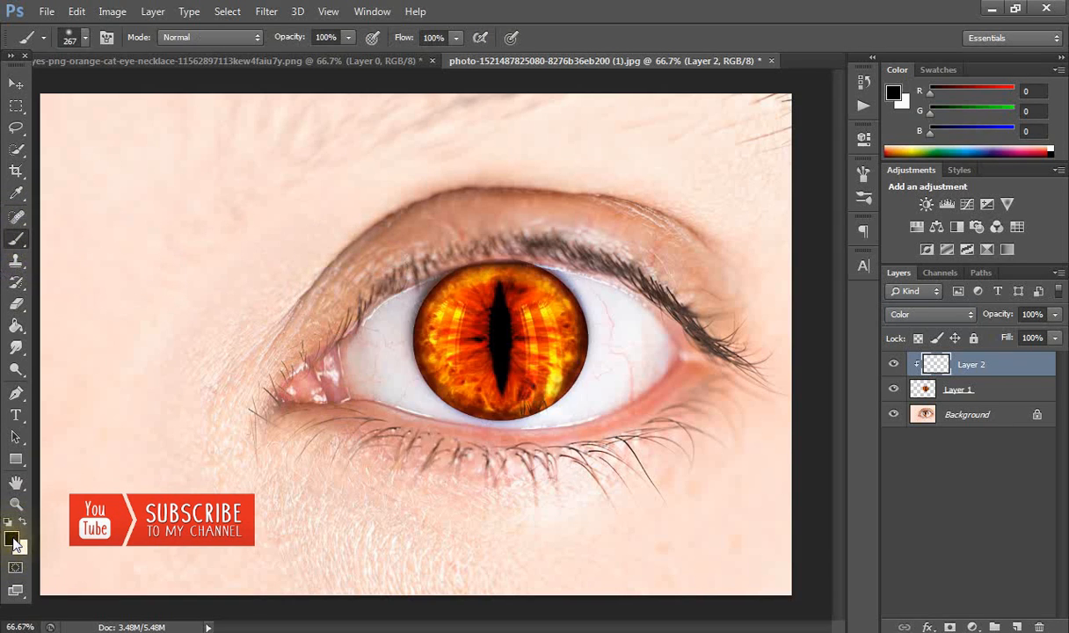
left_click(12, 542)
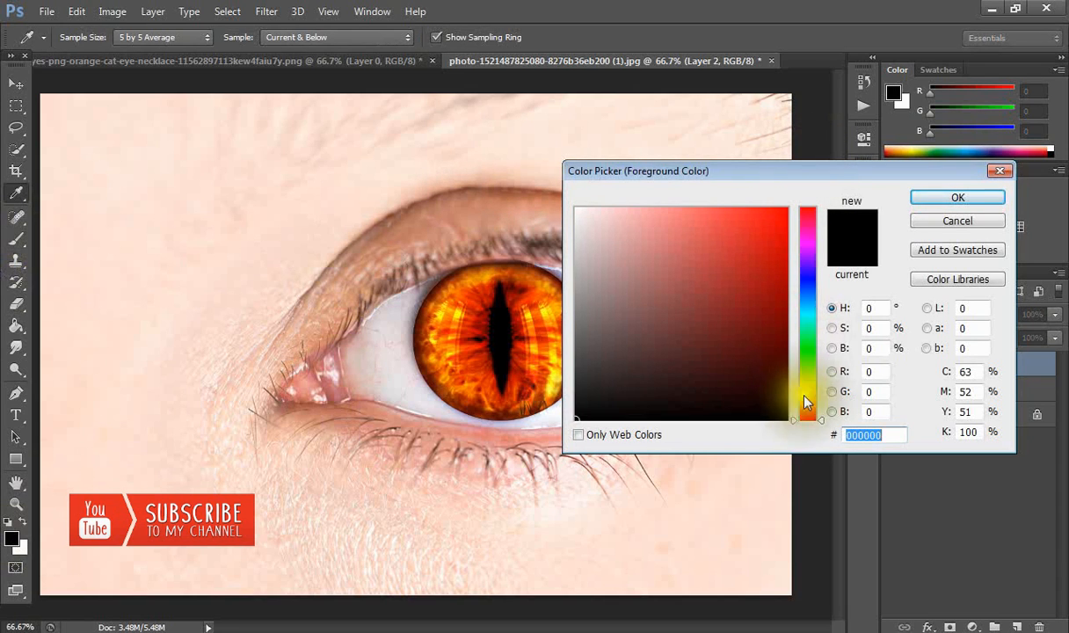
left_click(808, 365)
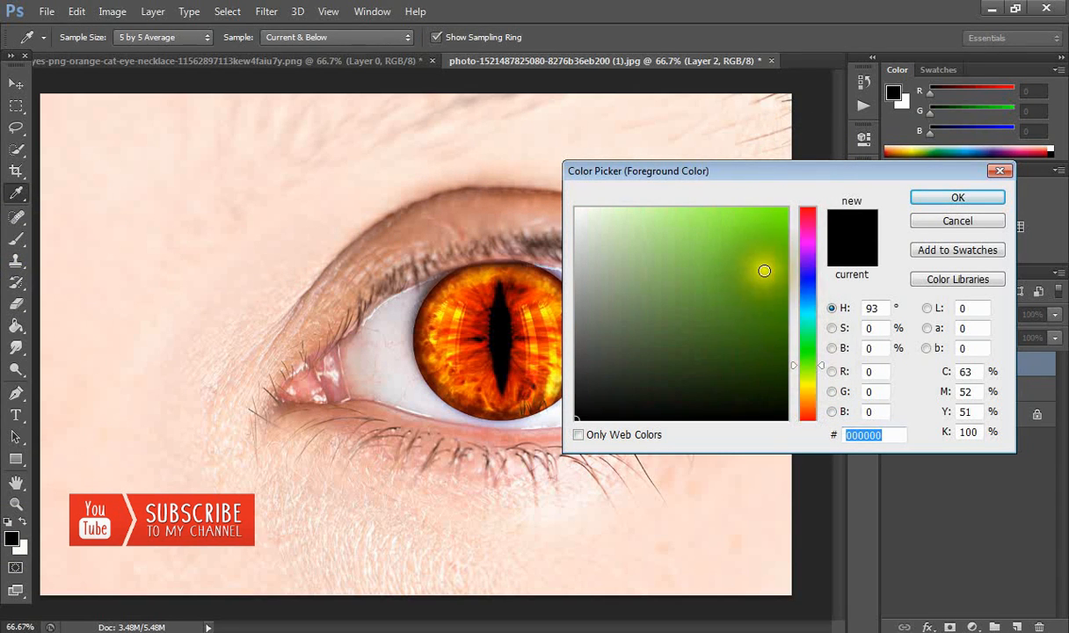
left_click(789, 204)
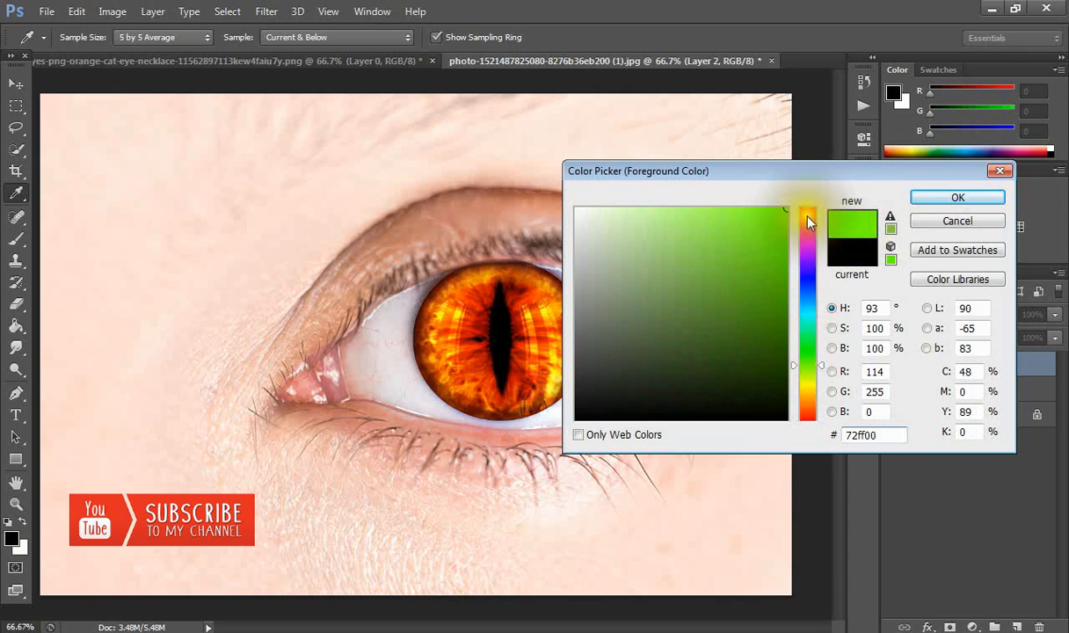
left_click(930, 199)
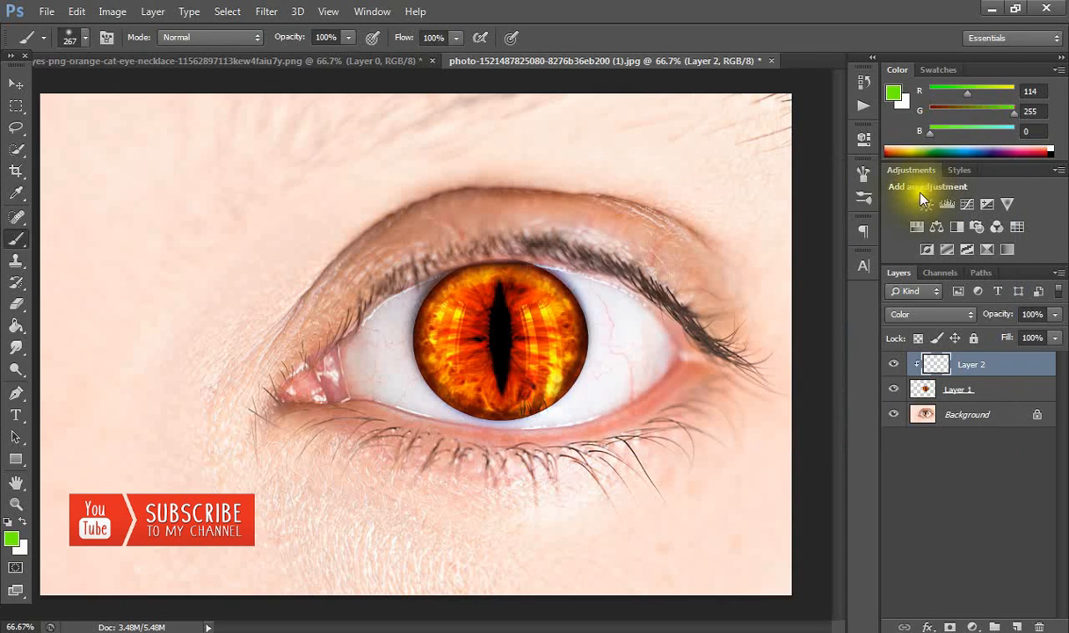
mouse_move(540, 311)
left_mouse_down()
mouse_move(467, 320)
mouse_move(497, 354)
mouse_move(525, 344)
mouse_move(455, 357)
mouse_move(497, 403)
mouse_move(566, 328)
mouse_move(557, 410)
mouse_move(488, 350)
mouse_move(580, 301)
mouse_move(540, 409)
mouse_move(457, 324)
mouse_move(551, 427)
mouse_move(408, 267)
mouse_move(453, 307)
mouse_move(491, 269)
mouse_move(469, 355)
mouse_move(546, 268)
mouse_move(479, 360)
mouse_move(511, 319)
mouse_move(524, 390)
mouse_move(529, 380)
mouse_move(705, 445)
left_mouse_up()
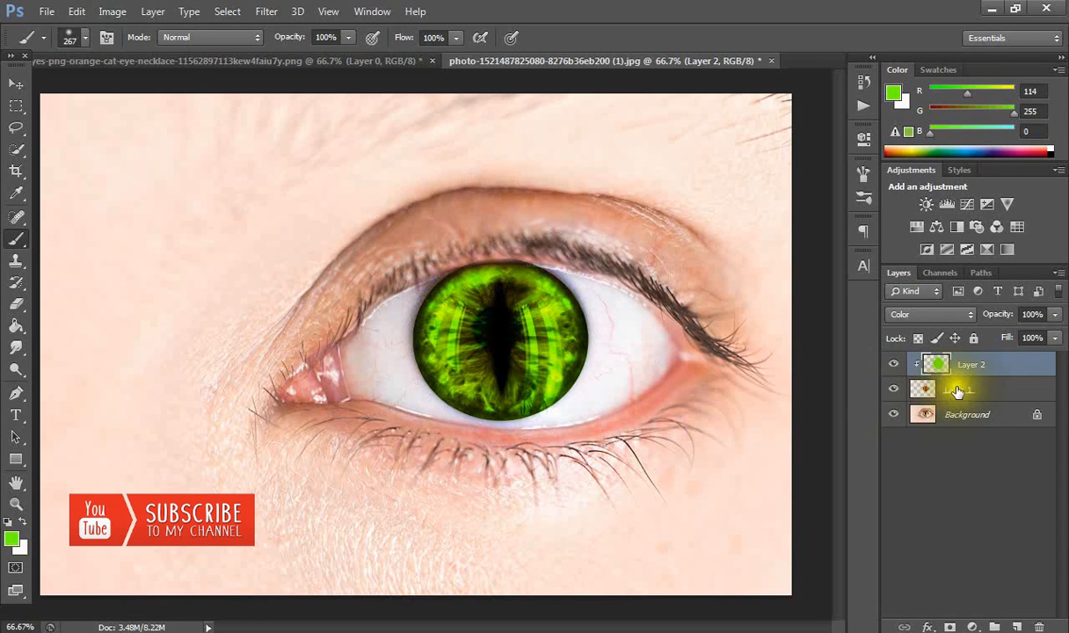
Set the foreground color to magenta ff00e4 and paint over the whole iris on the clipped layer.
left_click(12, 538)
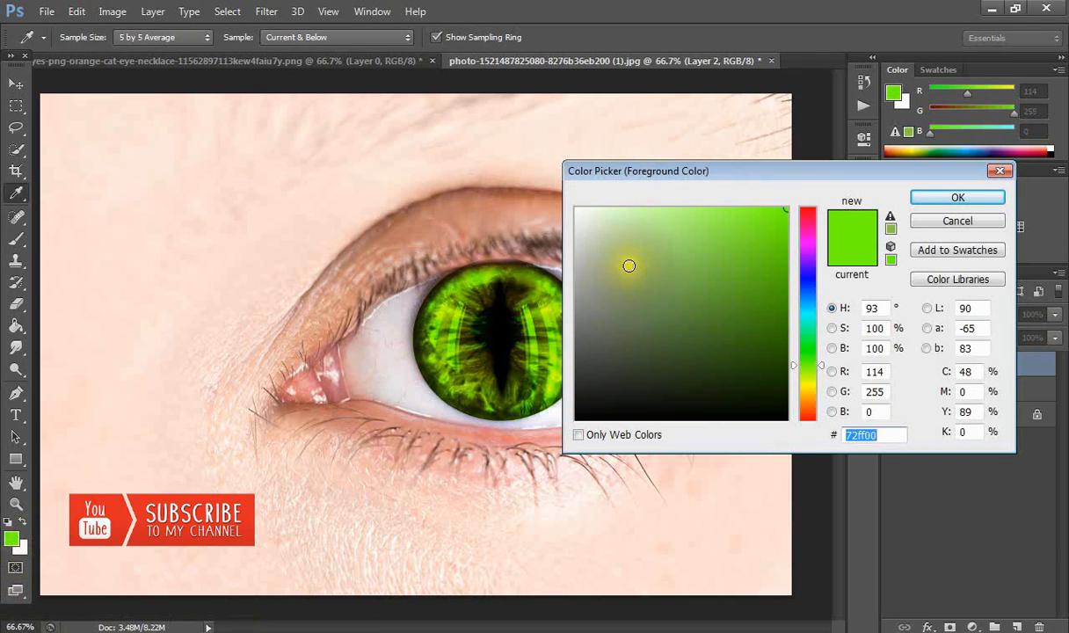
left_click(807, 239)
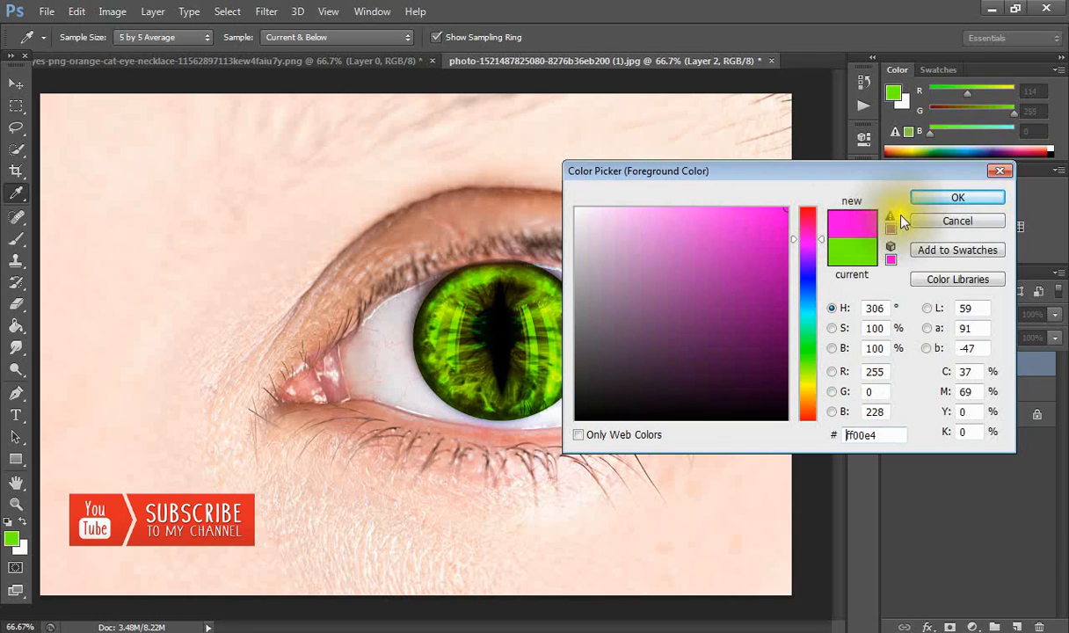
left_click(937, 199)
mouse_move(609, 322)
left_mouse_down()
mouse_move(598, 311)
mouse_move(576, 324)
mouse_move(519, 391)
mouse_move(554, 290)
mouse_move(519, 370)
mouse_move(588, 317)
mouse_move(448, 325)
left_mouse_up()
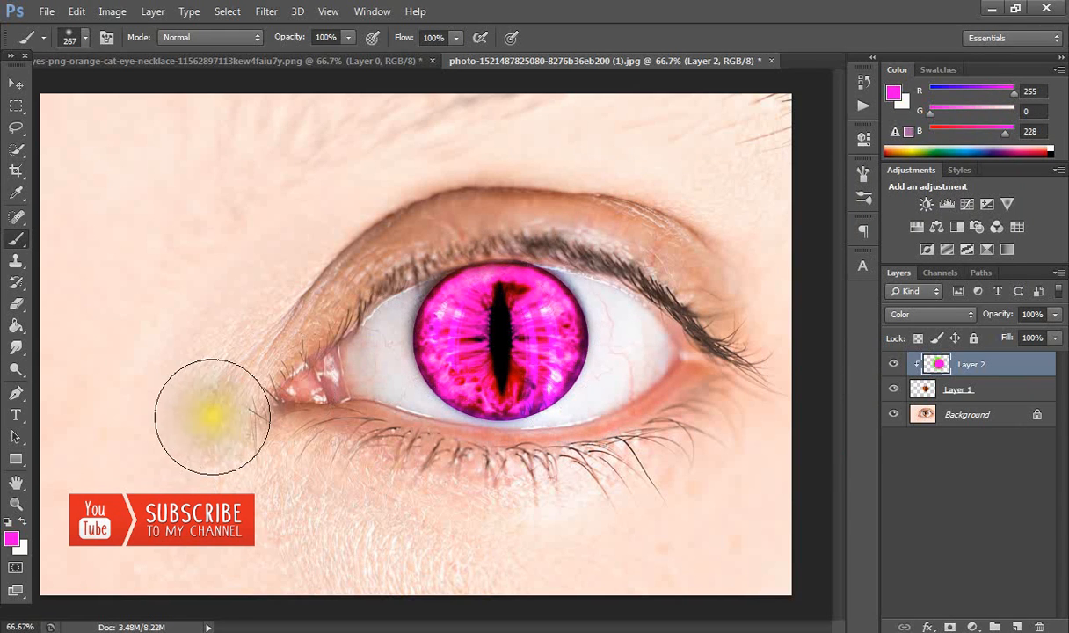
Set the foreground color to red ff0000 and paint over the whole iris on the clipped Color layer.
left_click(10, 538)
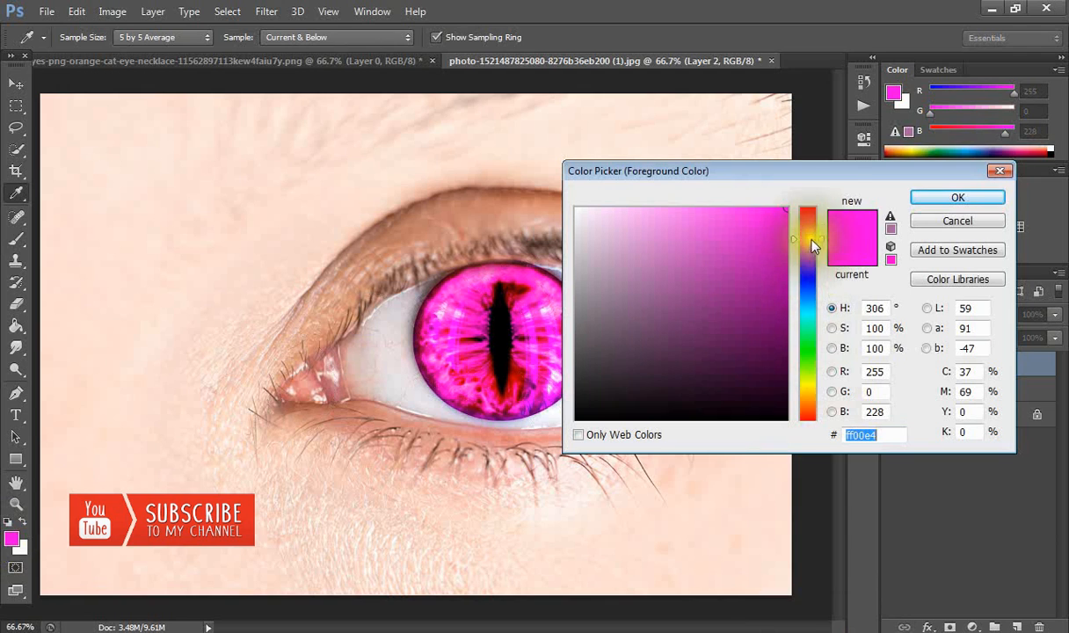
left_click_drag(805, 227, 807, 197)
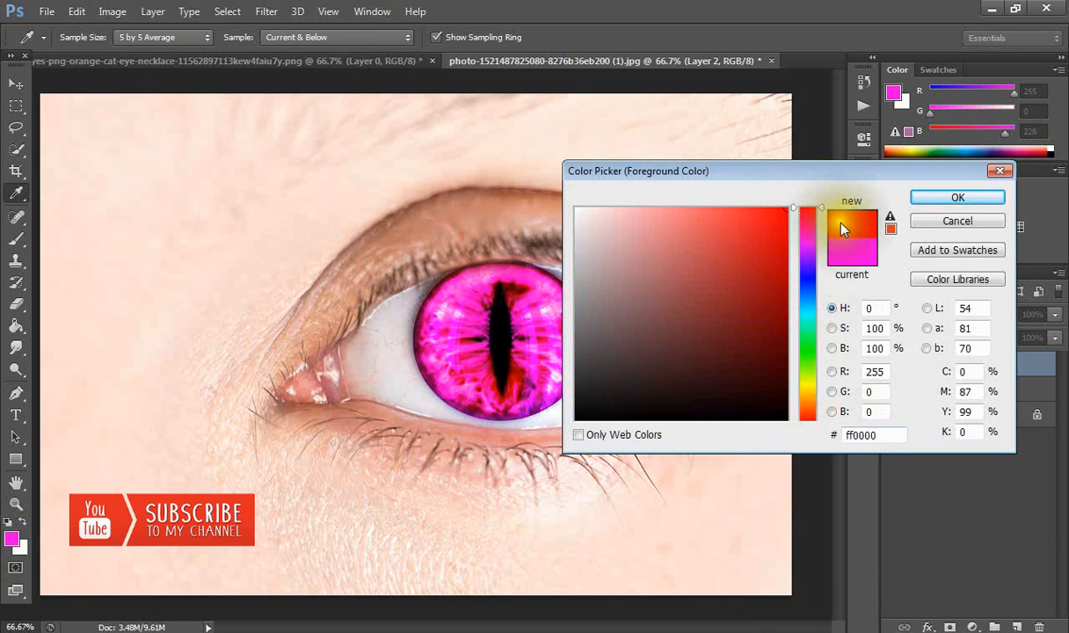
left_click(957, 197)
key("b")
mouse_move(649, 247)
left_mouse_down()
mouse_move(616, 322)
mouse_move(441, 430)
mouse_move(445, 448)
mouse_move(688, 347)
left_mouse_up()
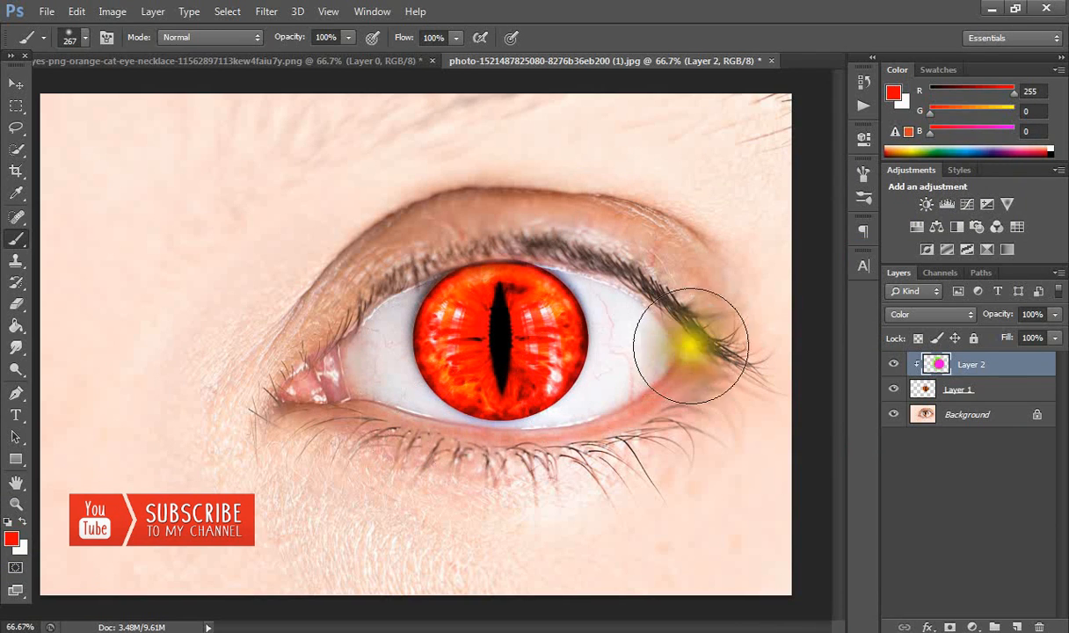
Change the foreground color to cyan 00ffe4 and brush it over the whole iris on the clipped layer.
left_click(11, 539)
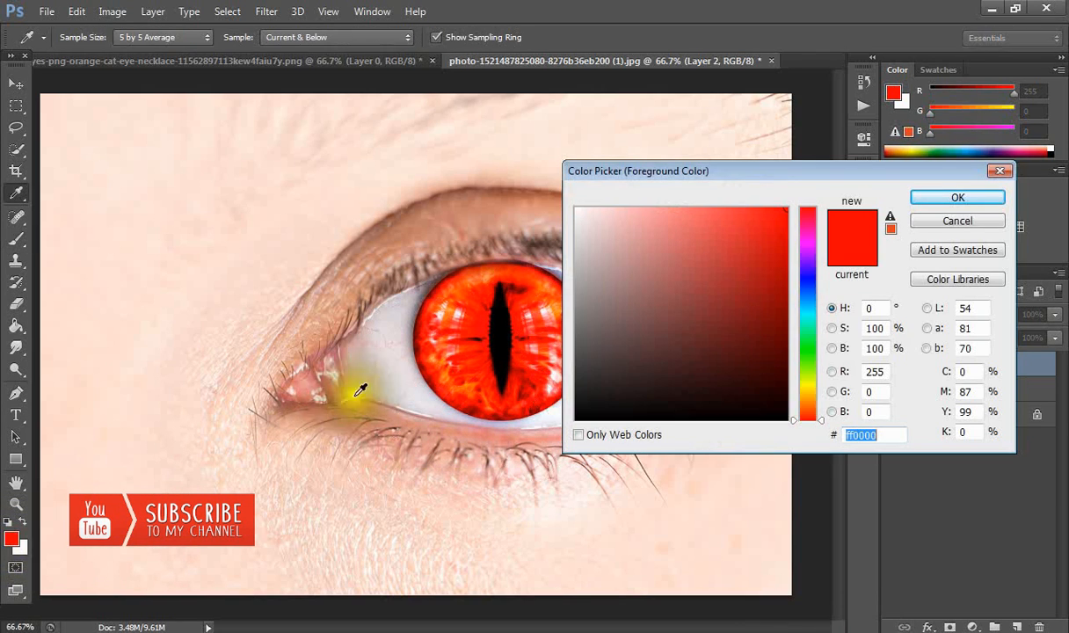
left_click(808, 318)
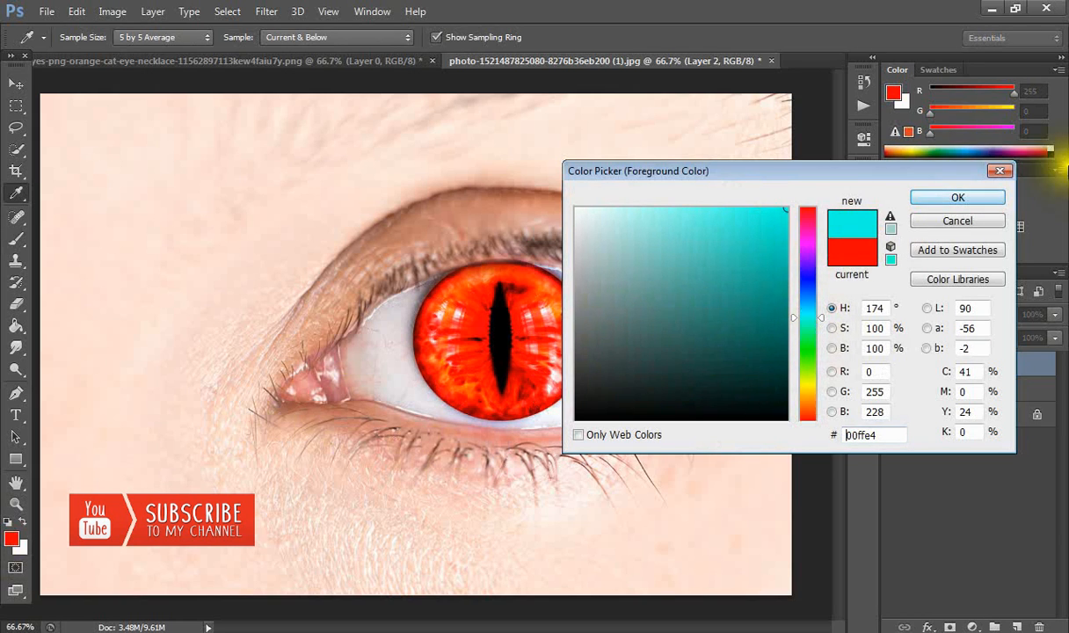
left_click(954, 198)
key("b")
mouse_move(740, 238)
left_mouse_down()
mouse_move(615, 358)
mouse_move(501, 291)
mouse_move(492, 422)
mouse_move(498, 393)
left_mouse_up()
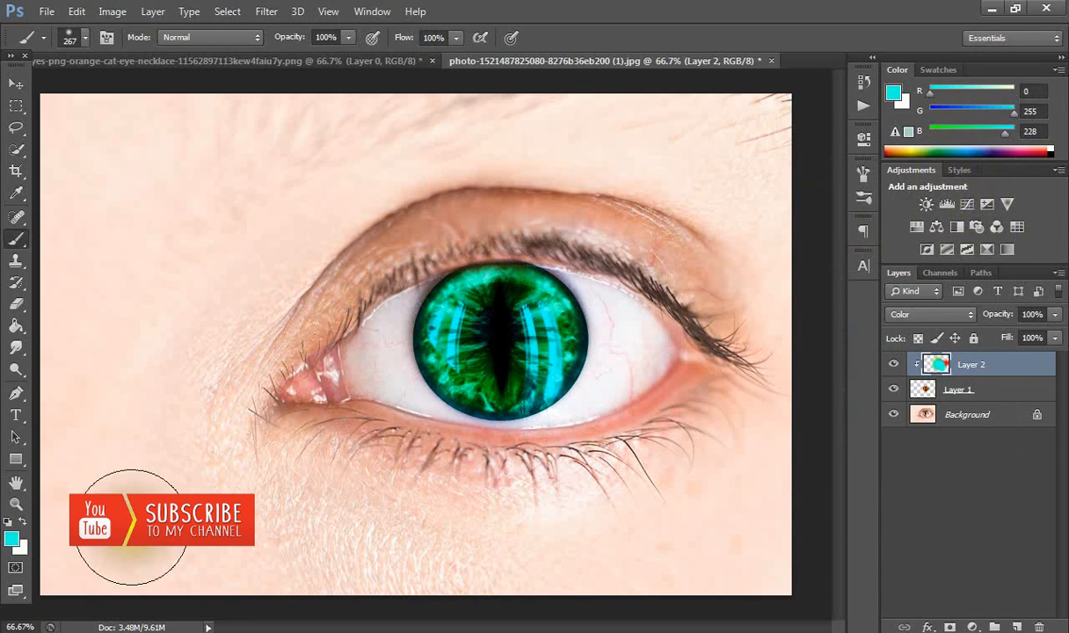
Set the foreground color to yellow fff600 and paint the whole iris with it on the clipped layer.
left_click(11, 541)
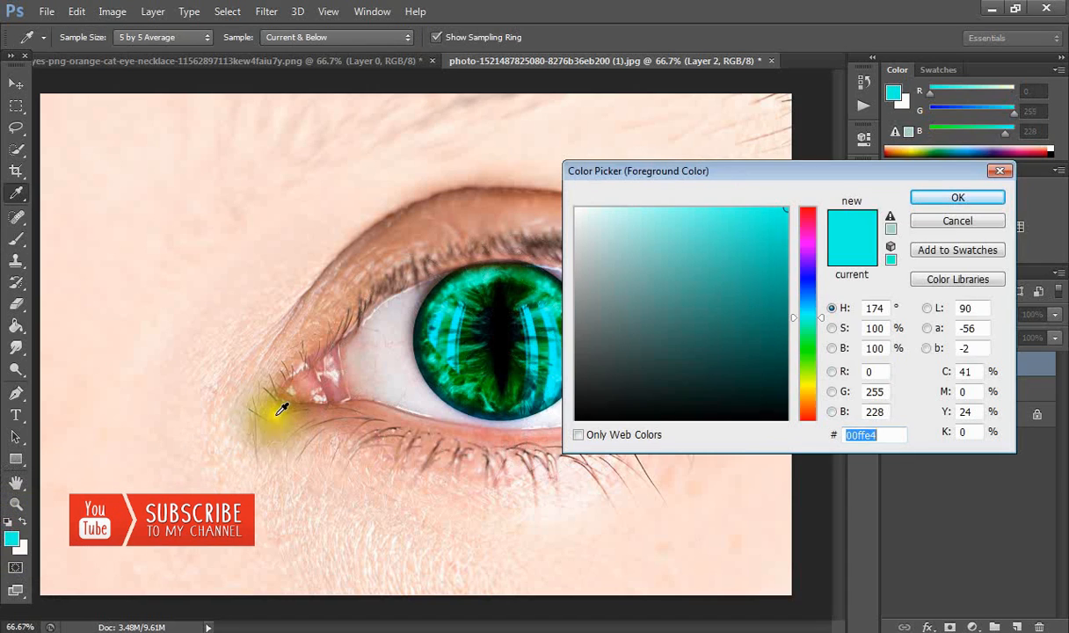
left_click(799, 386)
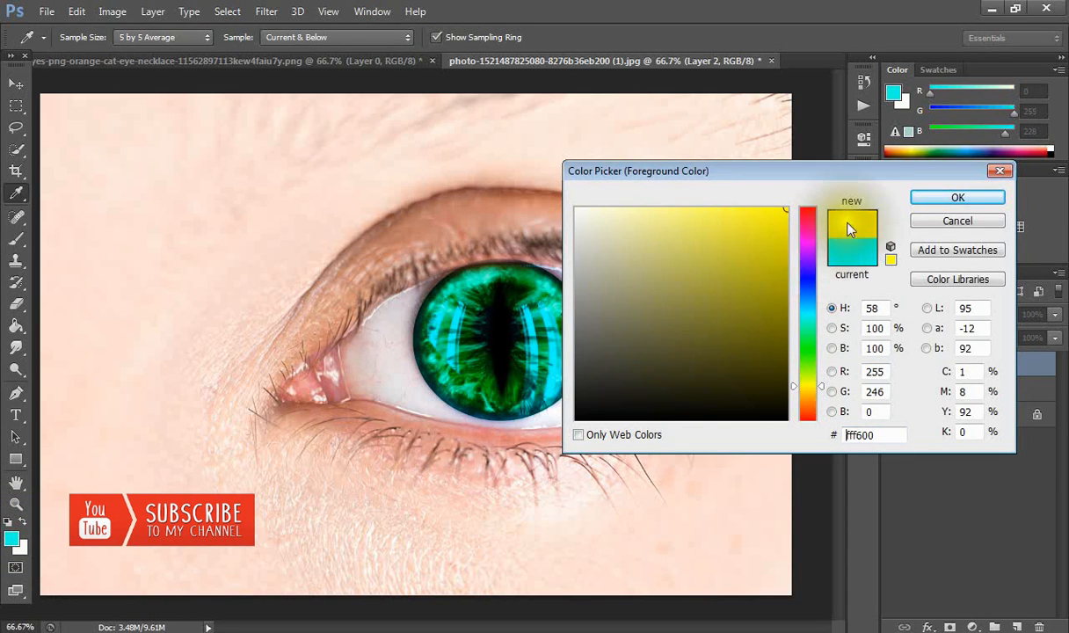
left_click(957, 198)
key("b")
mouse_move(812, 251)
left_mouse_down()
mouse_move(614, 406)
mouse_move(513, 335)
mouse_move(455, 336)
left_mouse_up()
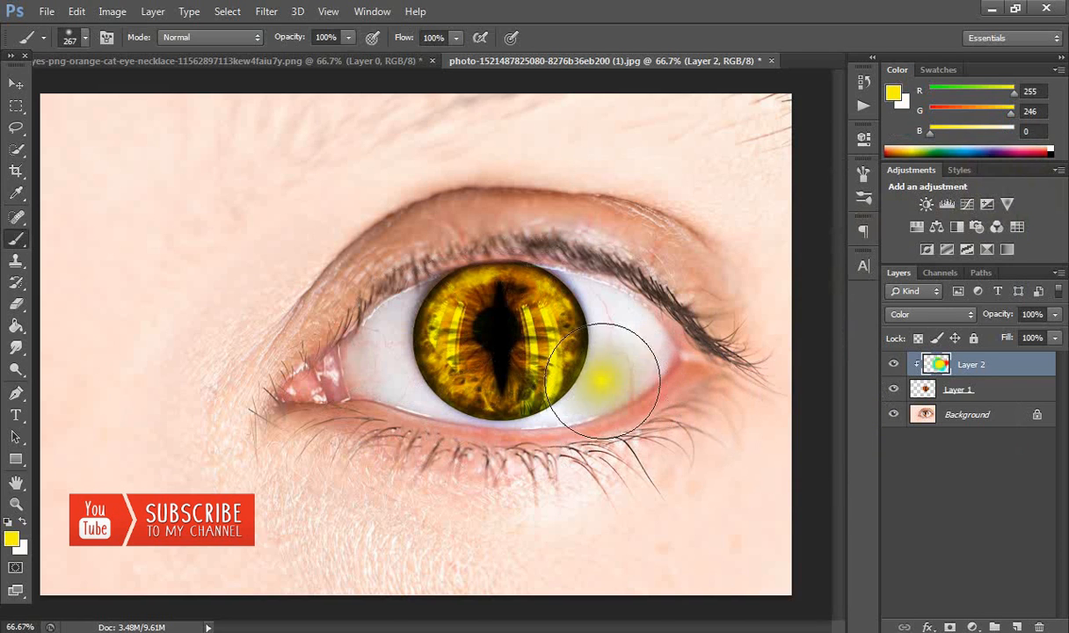
Save a copy of the image to the Desktop in JPEG format under the file name rtrtrt.
left_click(44, 11)
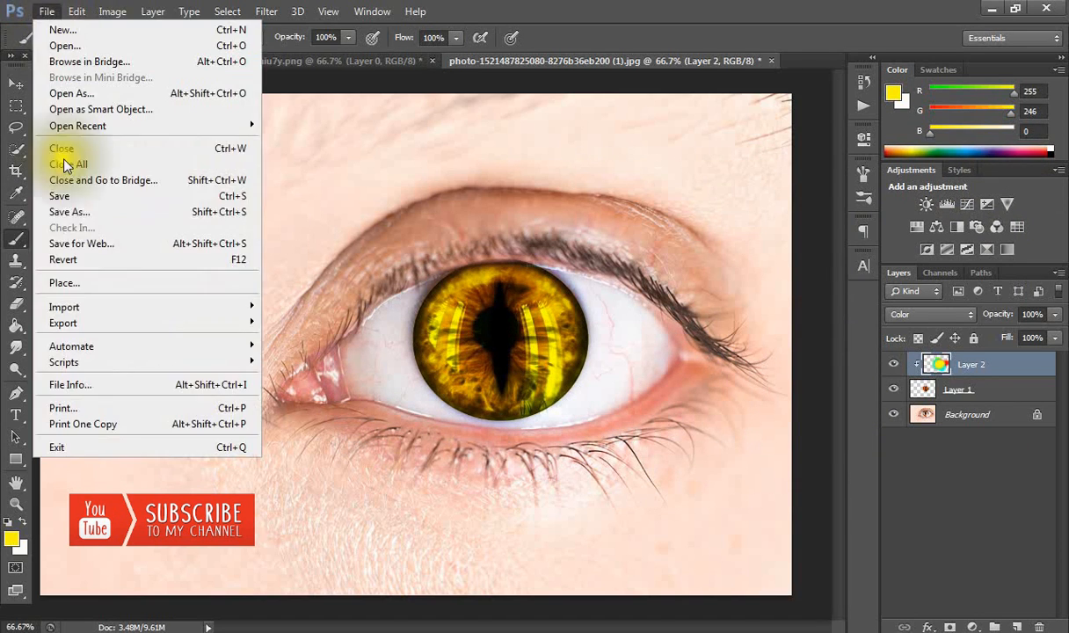
left_click(61, 213)
left_click(615, 428)
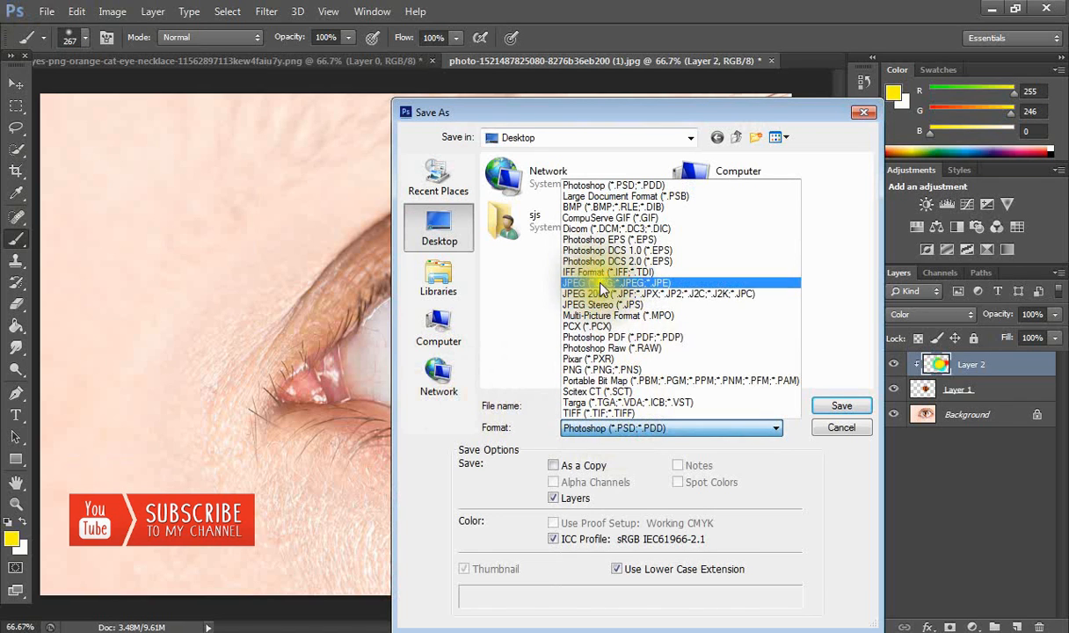
left_click(602, 283)
double_click(615, 405)
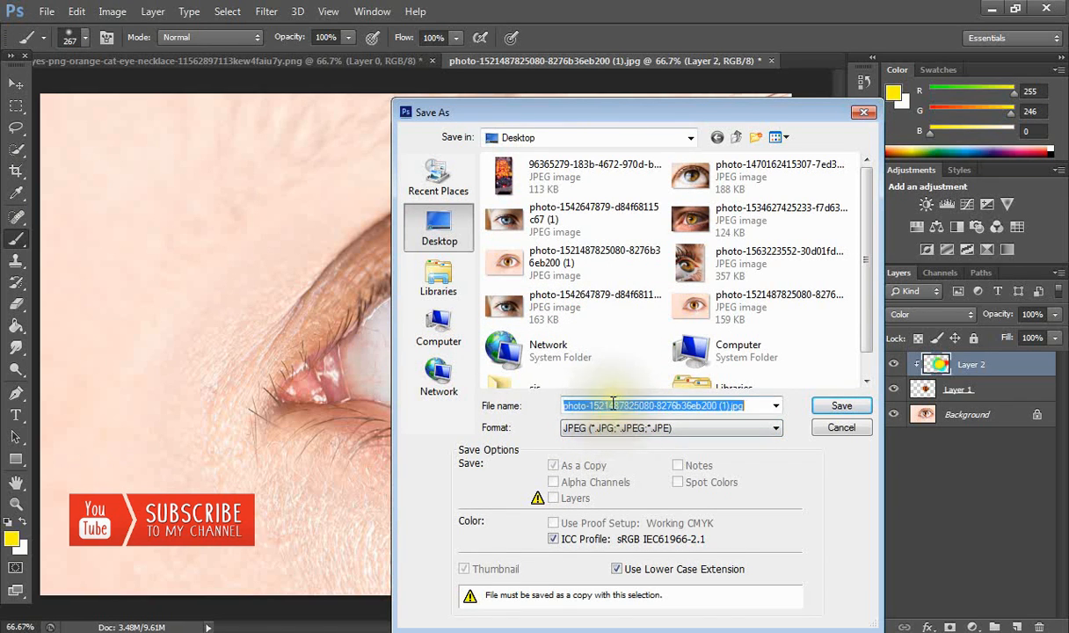
type("rtrtrt")
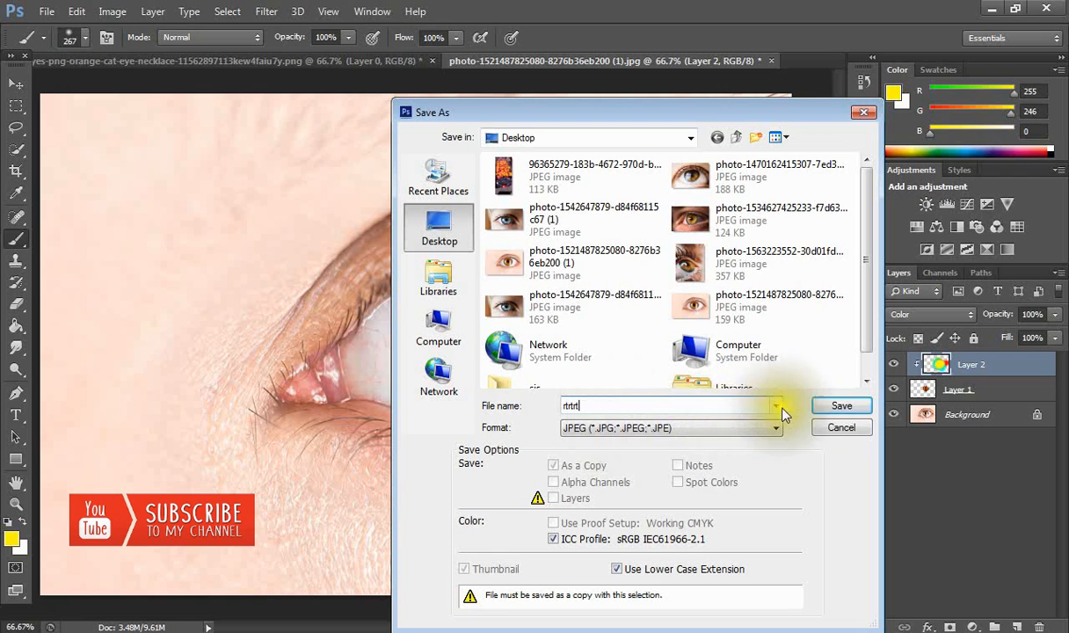
left_click(841, 407)
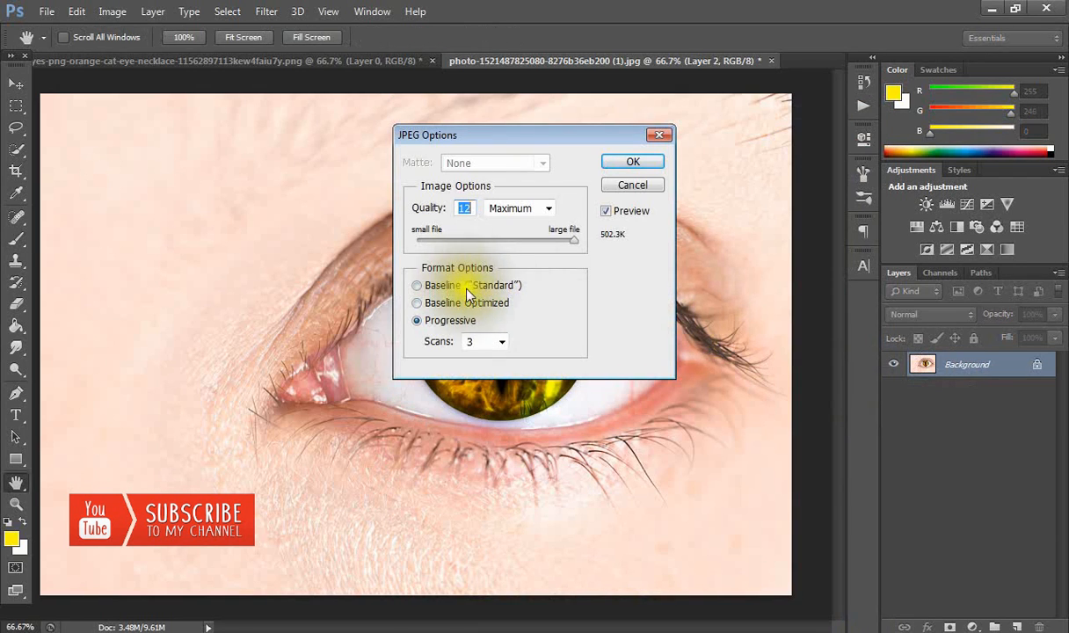
Set the JPEG options to Baseline ("Standard") format and Maximum quality 12.
left_click(479, 286)
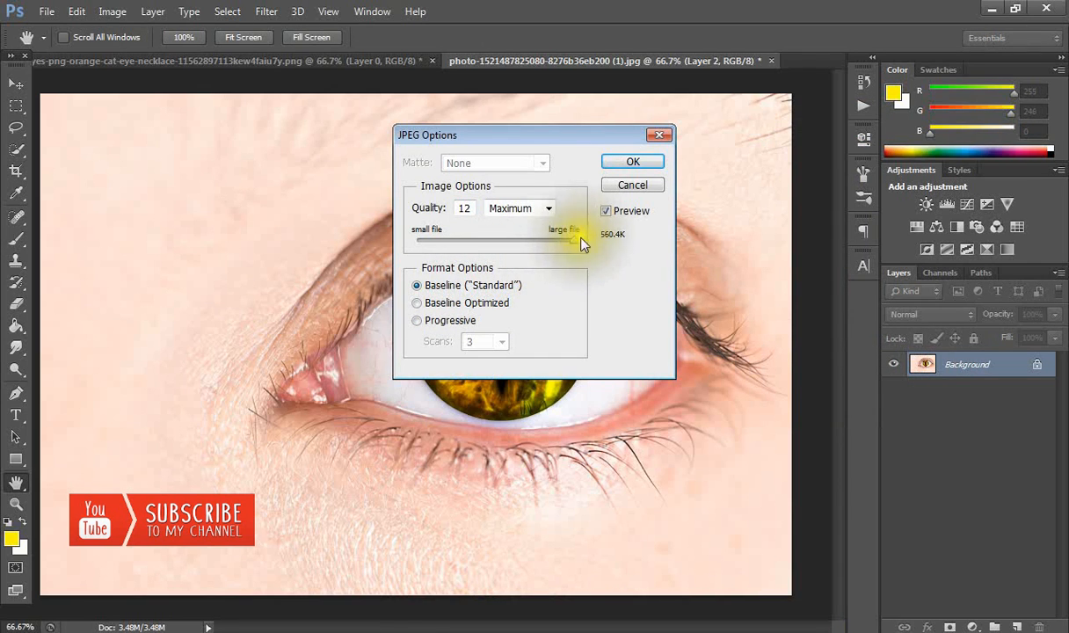
left_click_drag(572, 238, 608, 238)
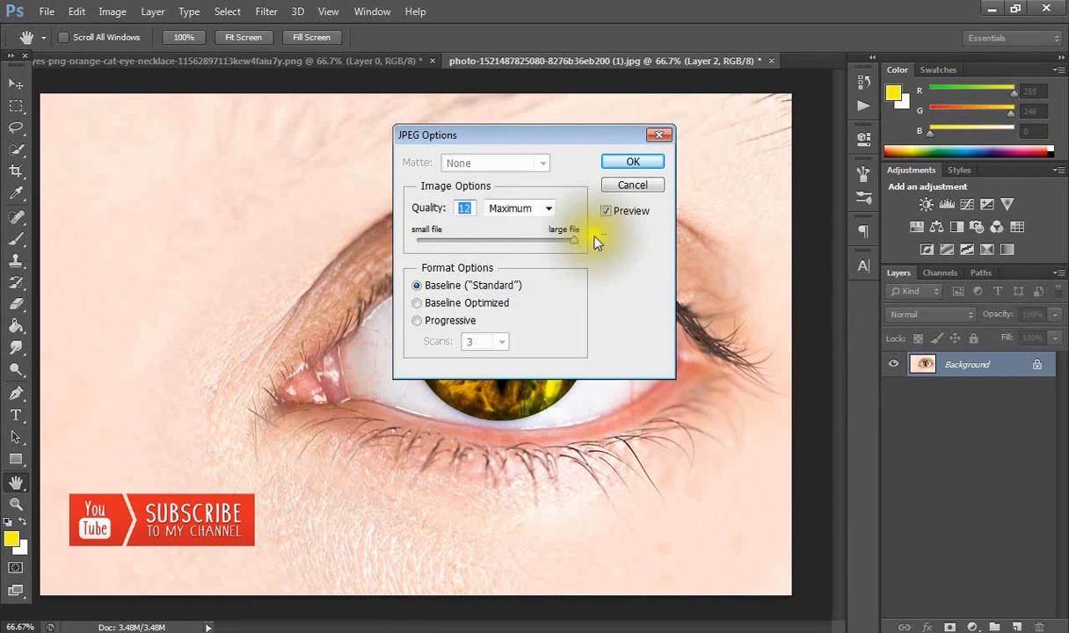